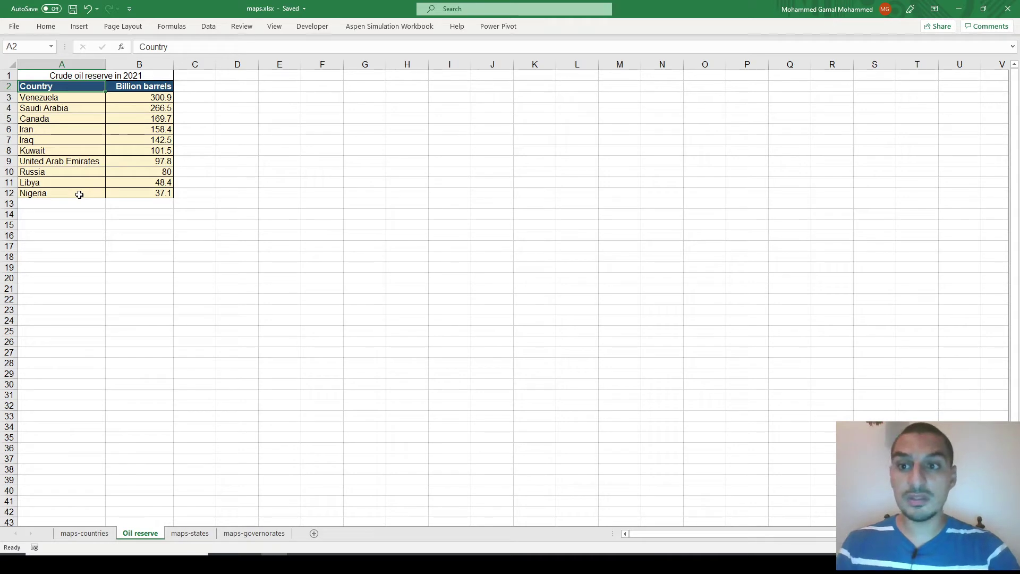
- Review the countries listed in the crude oil reserve table, from Venezuela down to Nigeria
{"action": "left_click", "coordinate": [40, 97]}
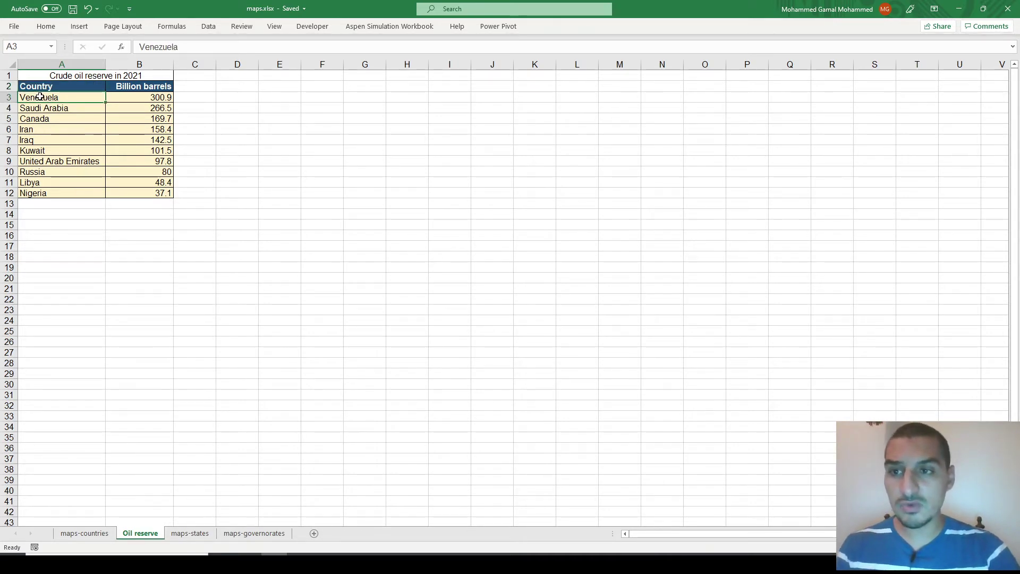
{"action": "key", "text": "Down"}
{"action": "key", "text": "Down"}
{"action": "key", "text": "Down"}
{"action": "key", "text": "Down"}
{"action": "key", "text": "Down"}
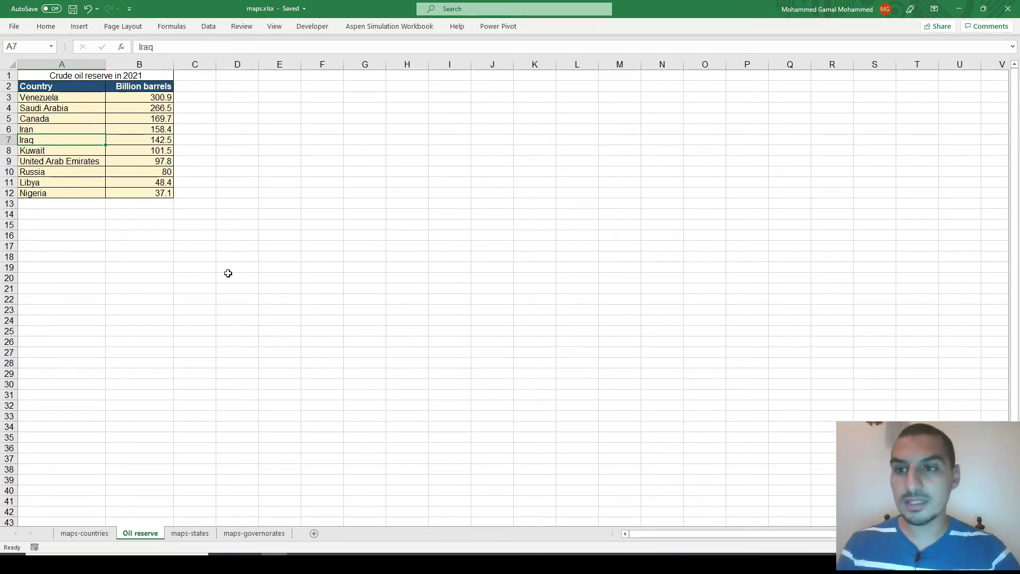
{"action": "key", "text": "Down"}
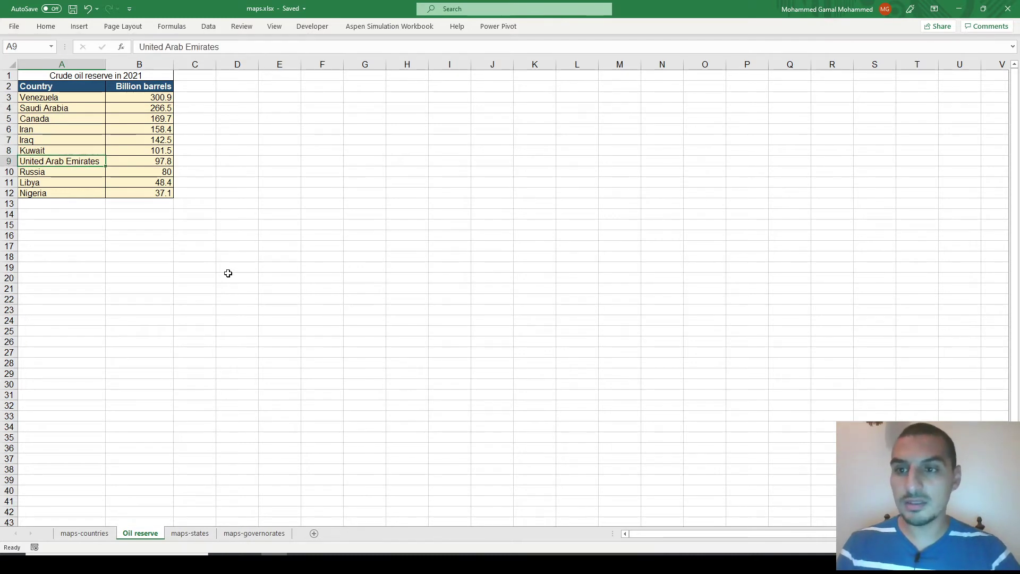
{"action": "key", "text": "Down"}
{"action": "key", "text": "Down"}
{"action": "key", "text": "Down"}
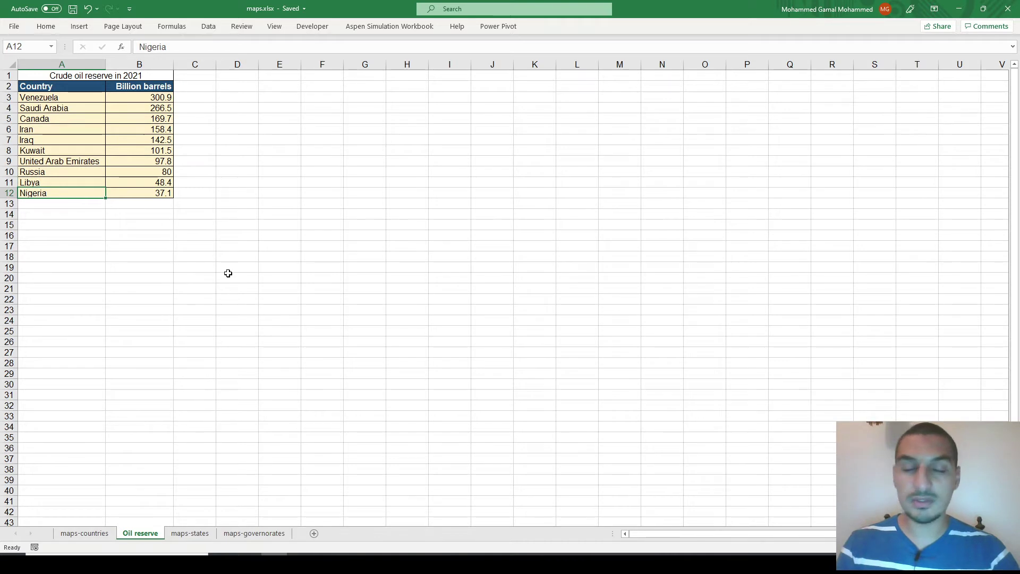
{"action": "key", "text": "Up"}
{"action": "key", "text": "Up"}
{"action": "key", "text": "Up"}
{"action": "key", "text": "Up"}
{"action": "key", "text": "Up"}
{"action": "key", "text": "Up"}
{"action": "key", "text": "Up"}
{"action": "key", "text": "Up"}
{"action": "key", "text": "Up"}
{"action": "key", "text": "Up"}
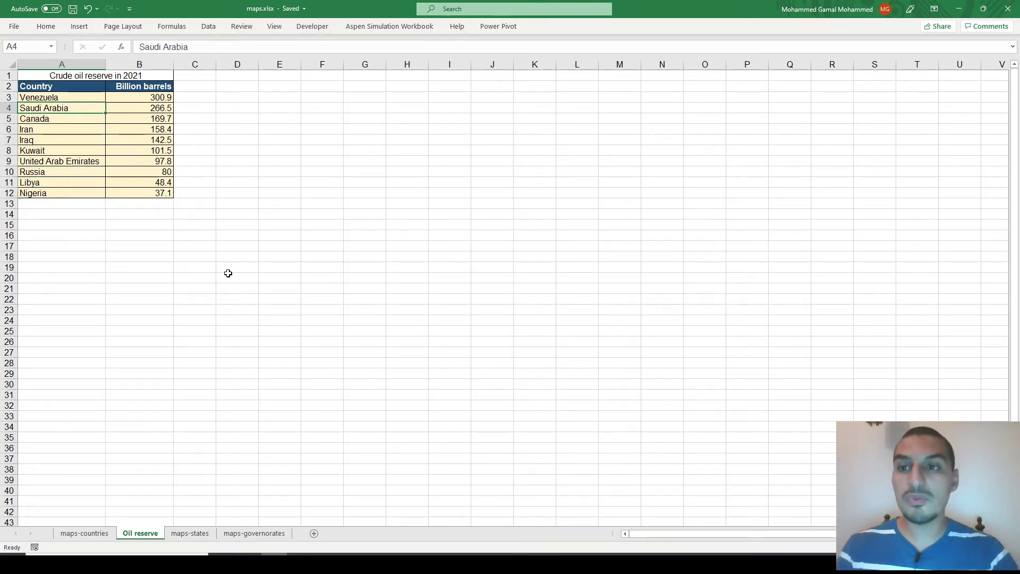
- Insert a Filled Map chart from the Country and Billion barrels data in A2:B12
{"action": "key", "text": "ctrl+shift+Right"}
{"action": "key", "text": "ctrl+shift+Down"}
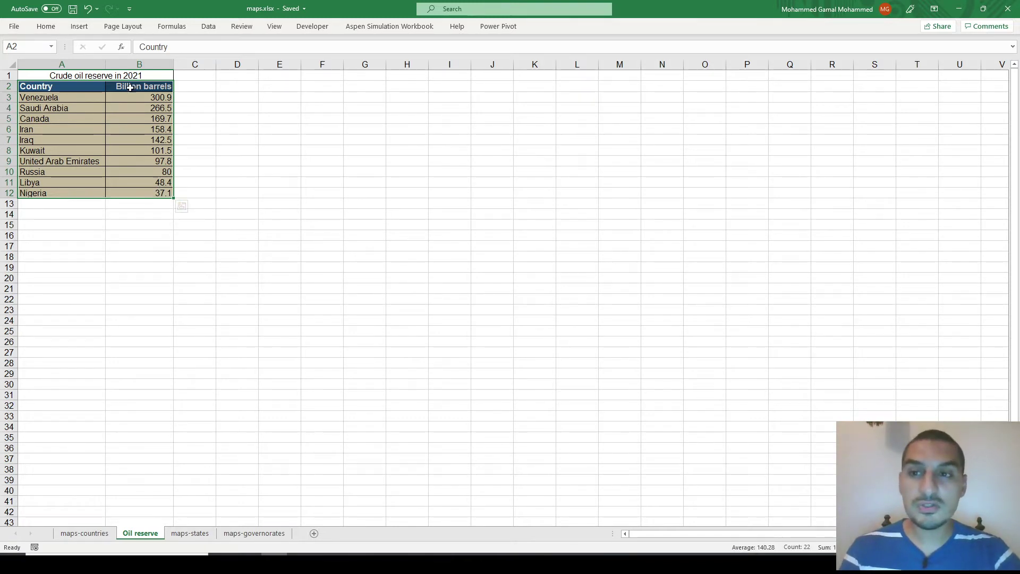
{"action": "left_click", "coordinate": [77, 28]}
{"action": "double_click", "coordinate": [74, 29]}
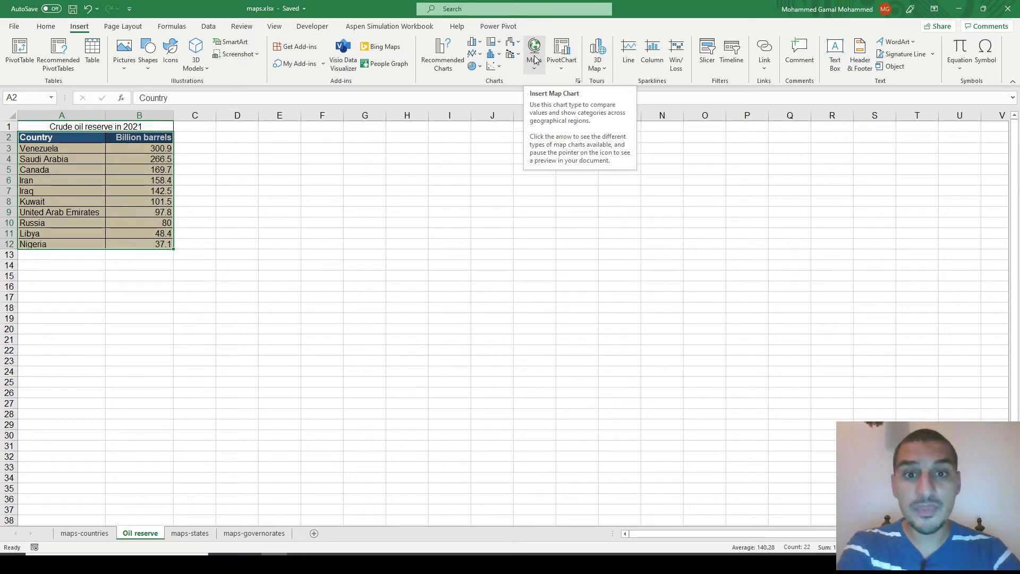
{"action": "left_click", "coordinate": [578, 81]}
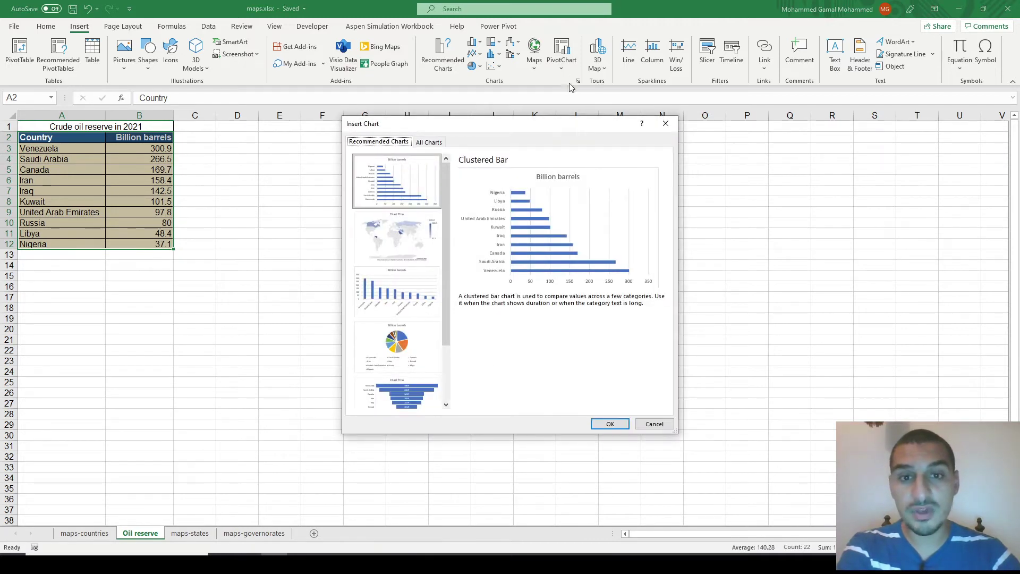
{"action": "left_click_drag", "start_coordinate": [542, 129], "coordinate": [508, 73]}
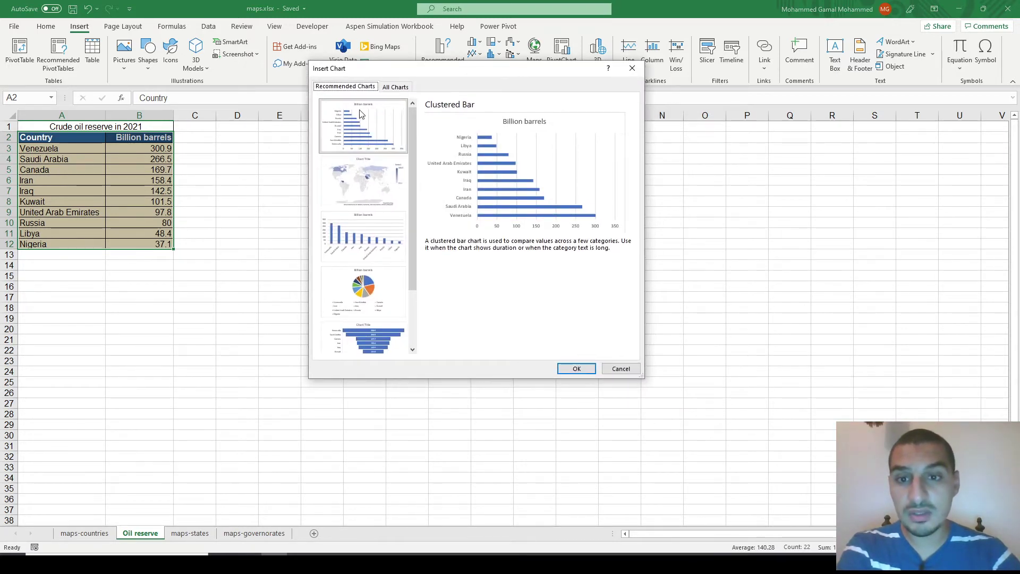
{"action": "left_click_drag", "start_coordinate": [417, 243], "coordinate": [417, 201]}
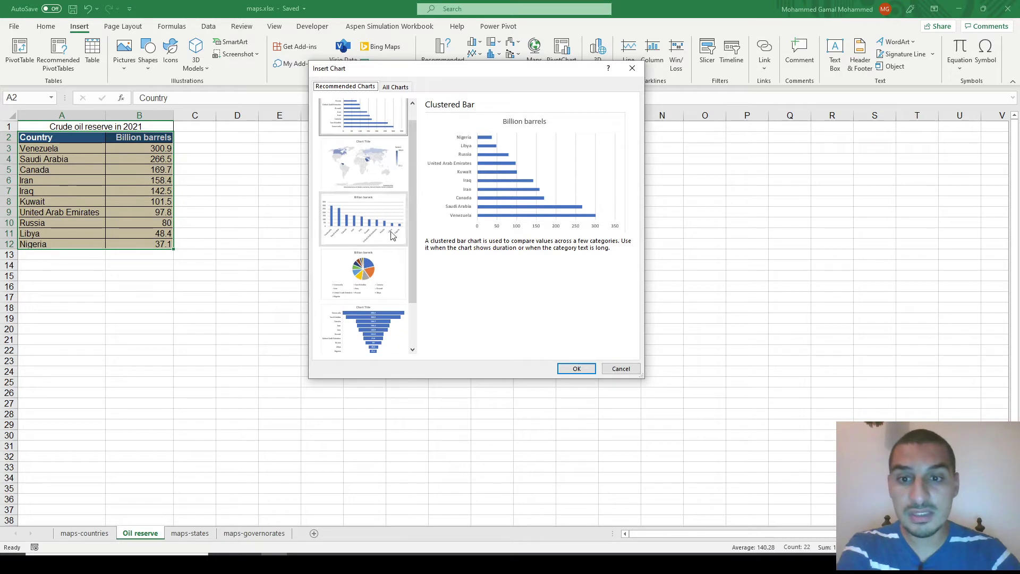
{"action": "left_click", "coordinate": [376, 190]}
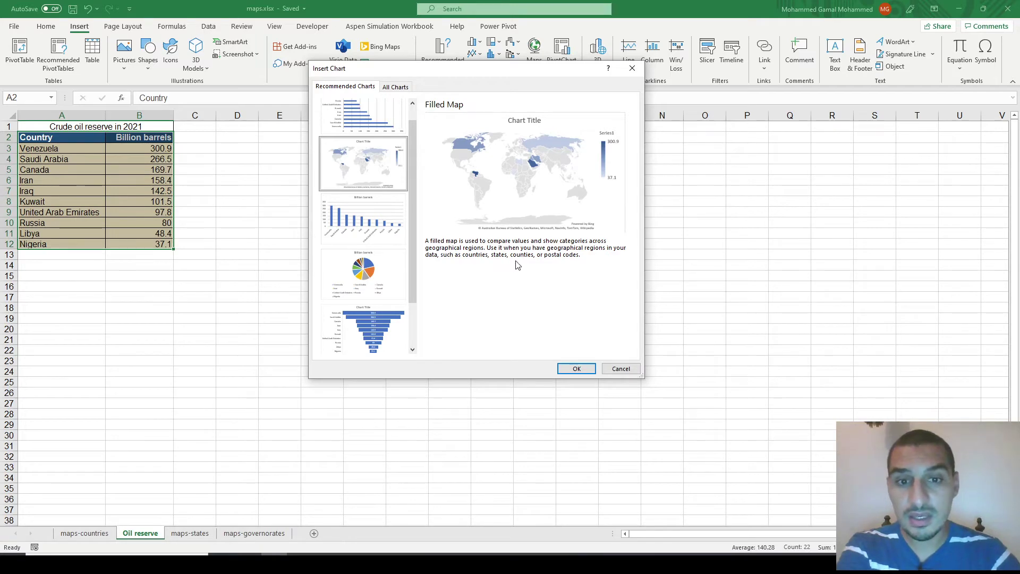
{"action": "left_click", "coordinate": [576, 368]}
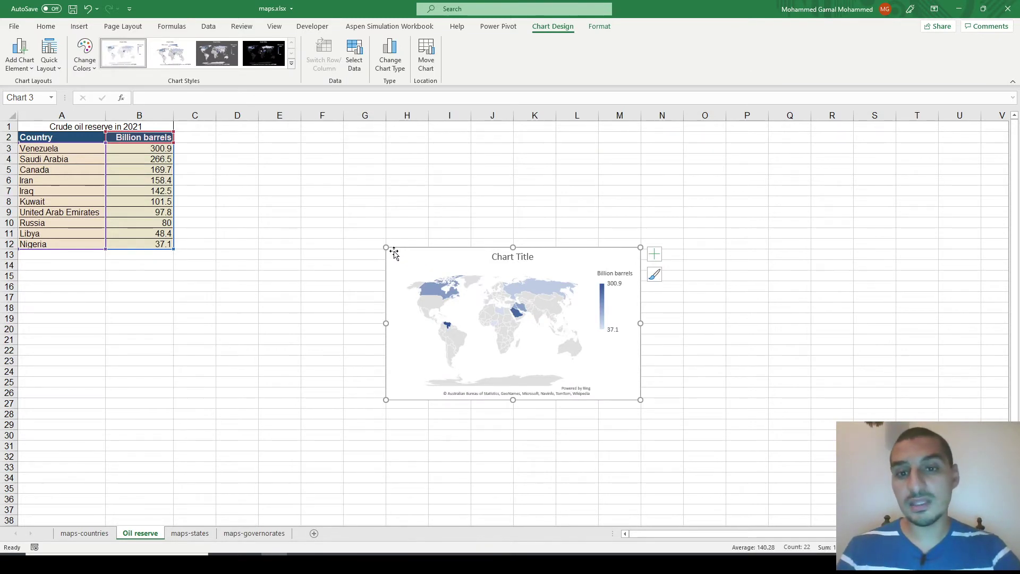
- Enlarge the map chart to cover about columns C to O and rows 1 to 31 beside the table, and delete its title
{"action": "left_click_drag", "start_coordinate": [387, 247], "coordinate": [199, 127]}
{"action": "left_click_drag", "start_coordinate": [640, 399], "coordinate": [712, 446]}
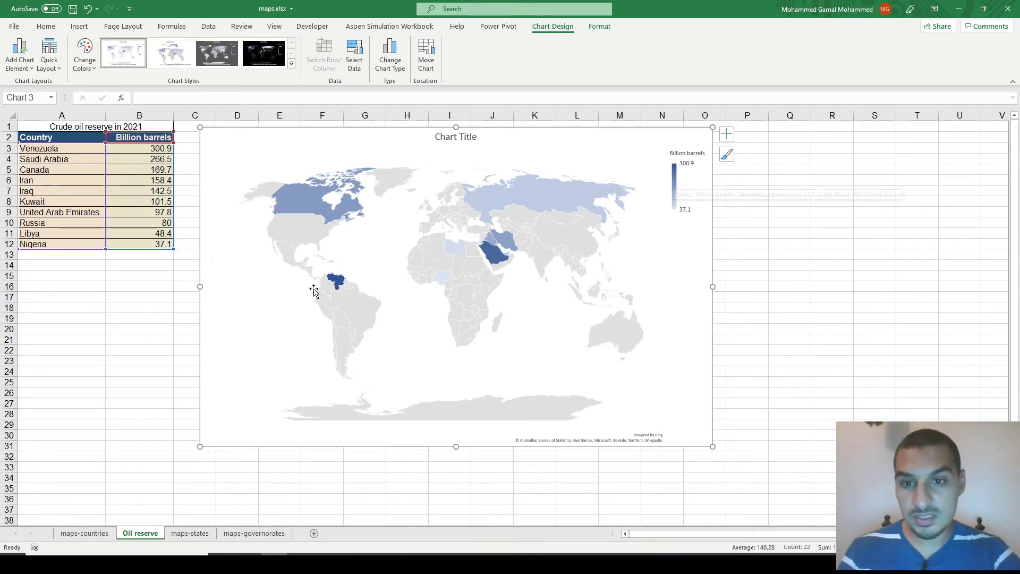
{"action": "mouse_move", "coordinate": [340, 281]}
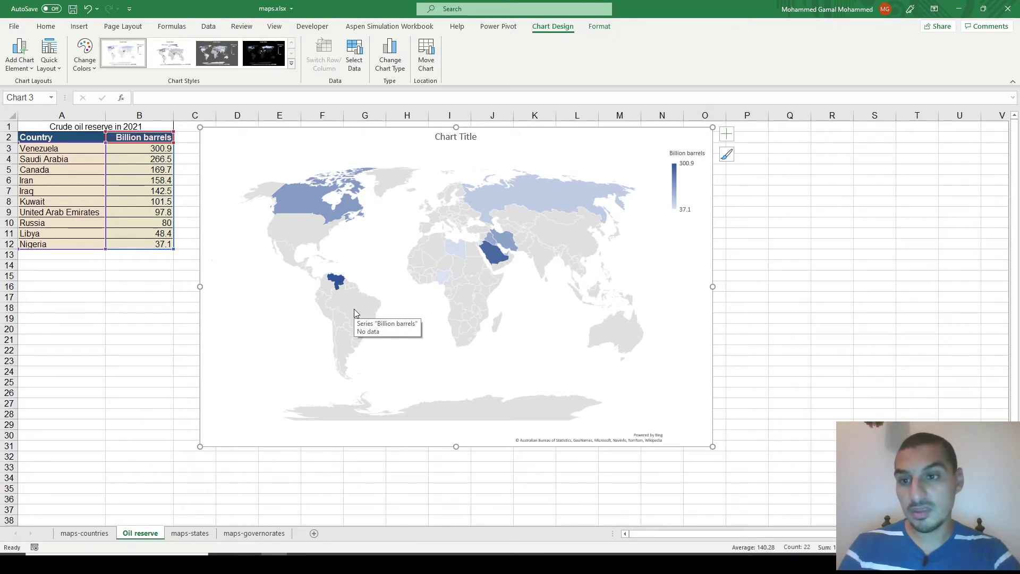
{"action": "left_click", "coordinate": [474, 136]}
{"action": "key", "text": "Delete"}
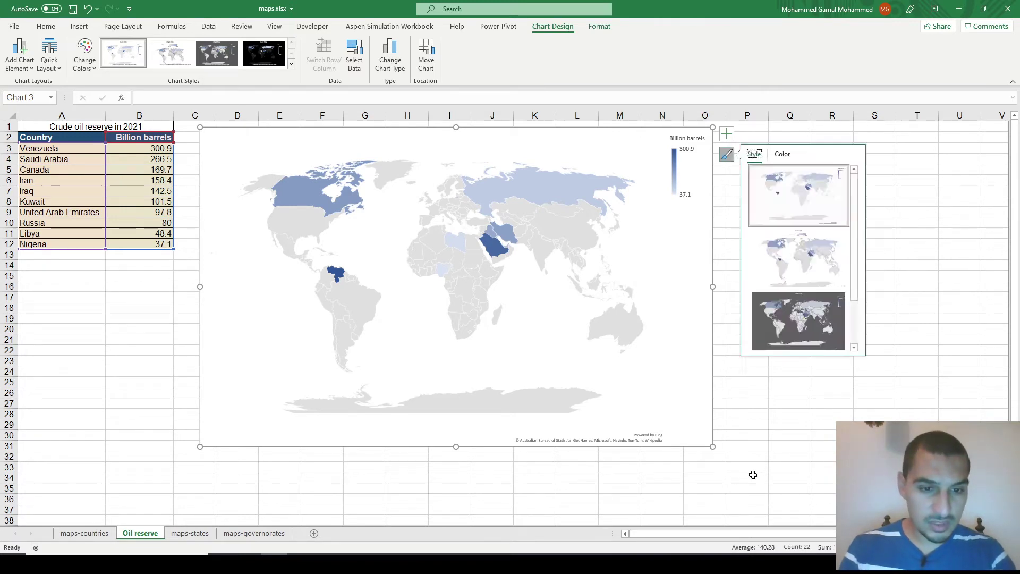
- Examine the data source credits at the map chart's lower edge, and undo the resulting change to the chart's size
{"action": "left_click", "coordinate": [756, 479]}
{"action": "scroll", "coordinate": [754, 478], "scroll_direction": "up", "scroll_amount": 2, "text": "ctrl"}
{"action": "scroll", "coordinate": [753, 475], "scroll_direction": "up", "scroll_amount": 1, "text": "ctrl"}
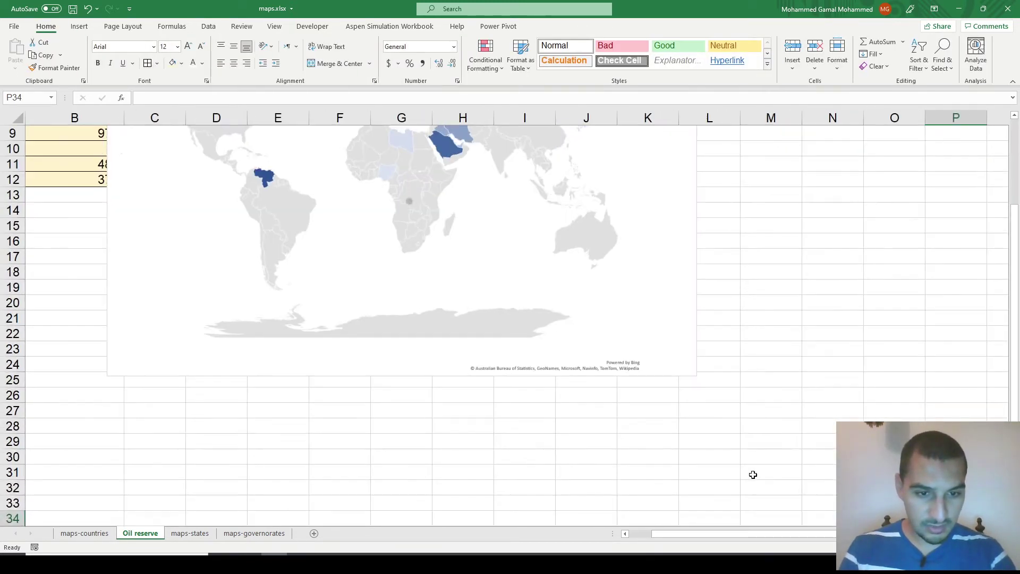
{"action": "scroll", "coordinate": [753, 475], "scroll_direction": "down", "scroll_amount": 2}
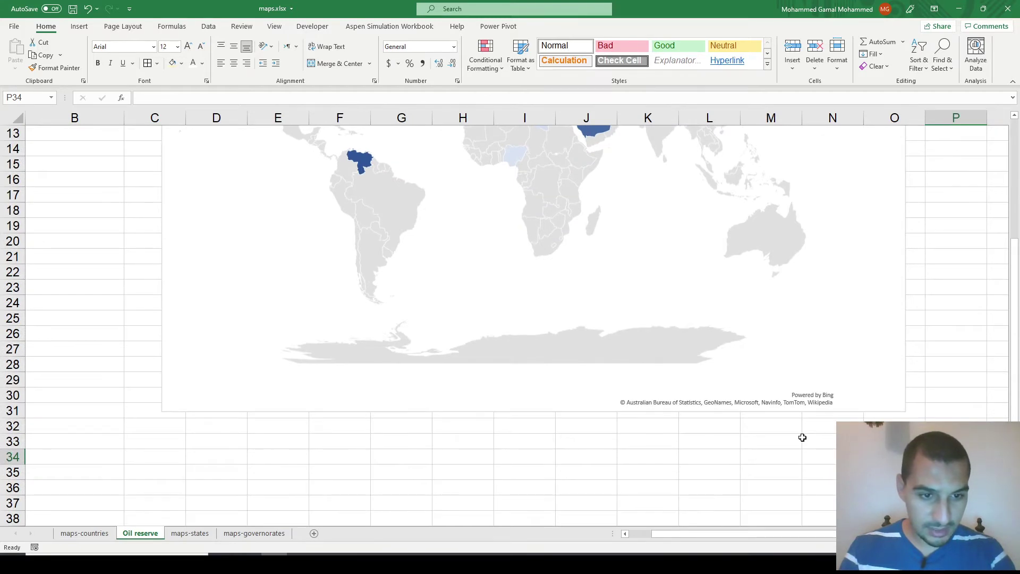
{"action": "scroll", "coordinate": [801, 435], "scroll_direction": "up", "scroll_amount": 3, "text": "ctrl"}
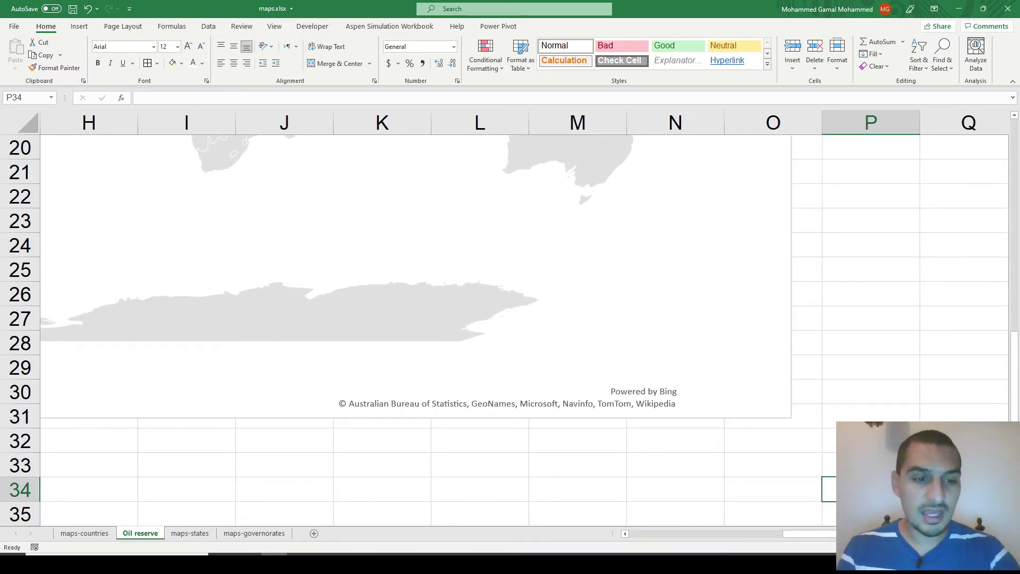
{"action": "scroll", "coordinate": [505, 319], "scroll_direction": "down", "scroll_amount": 3, "text": "ctrl"}
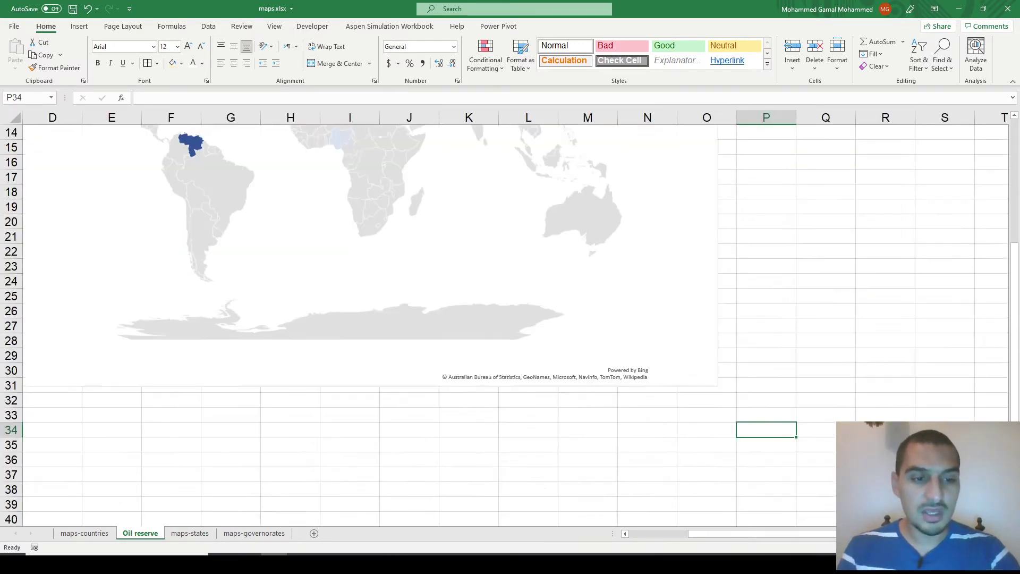
{"action": "scroll", "coordinate": [505, 319], "scroll_direction": "down", "scroll_amount": 2, "text": "ctrl"}
{"action": "scroll", "coordinate": [505, 319], "scroll_direction": "up", "scroll_amount": 4}
{"action": "scroll", "coordinate": [581, 342], "scroll_direction": "down", "scroll_amount": 1, "text": "ctrl"}
{"action": "scroll", "coordinate": [581, 342], "scroll_direction": "left", "scroll_amount": 2}
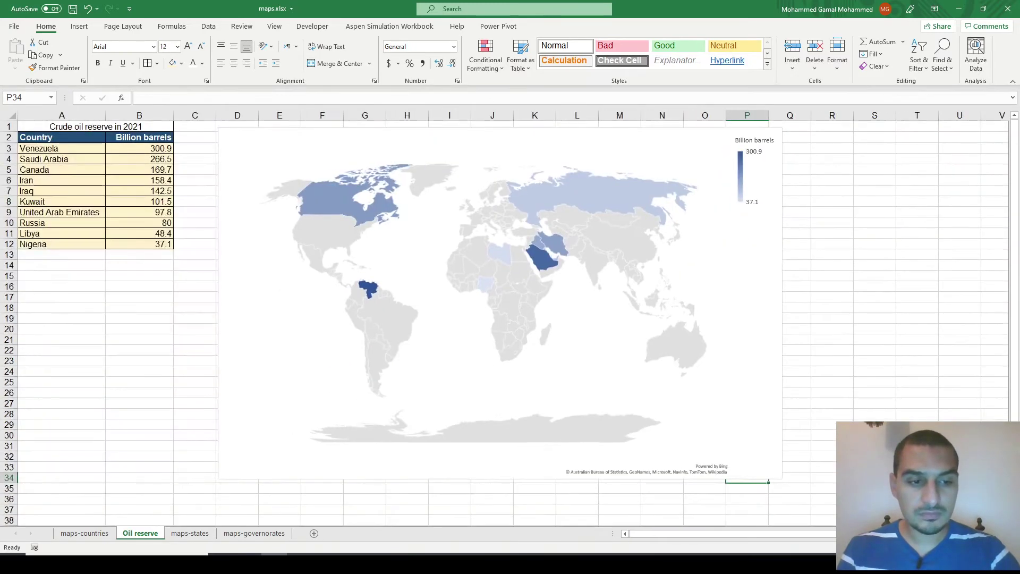
{"action": "key", "text": "ctrl+z"}
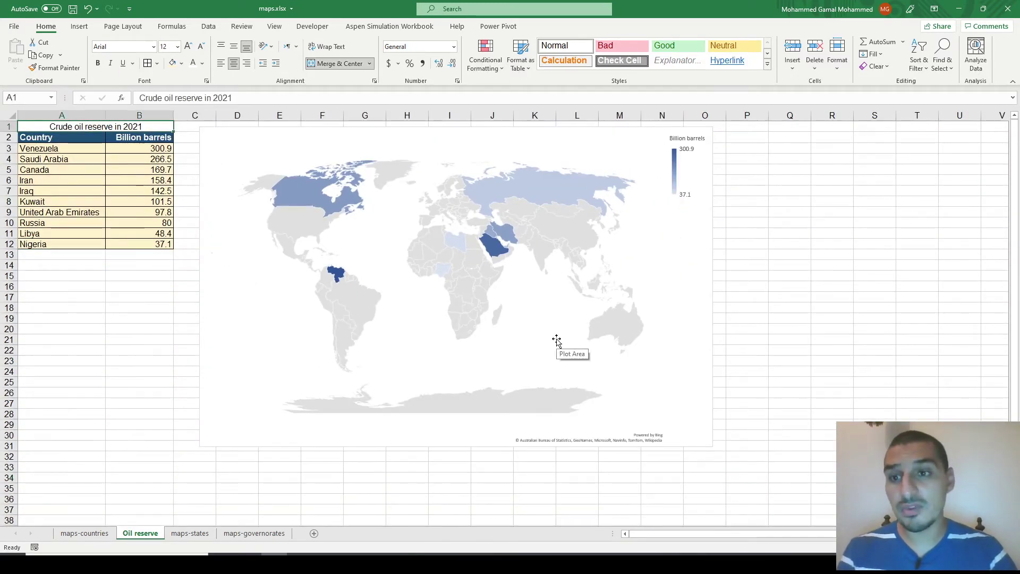
- Select the map's data series and open its Format Data Series options
{"action": "left_click", "coordinate": [551, 248]}
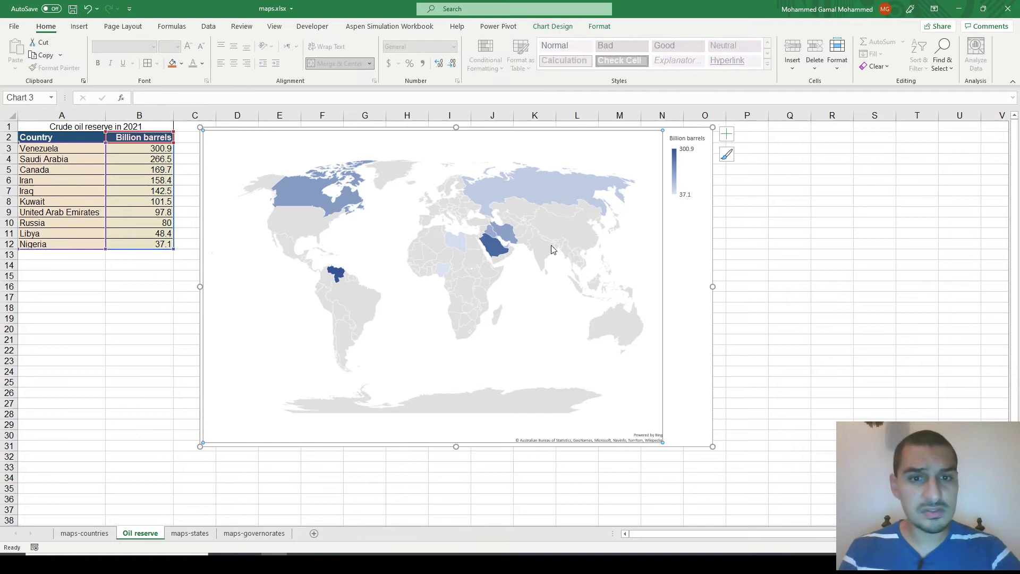
{"action": "mouse_move", "coordinate": [551, 249]}
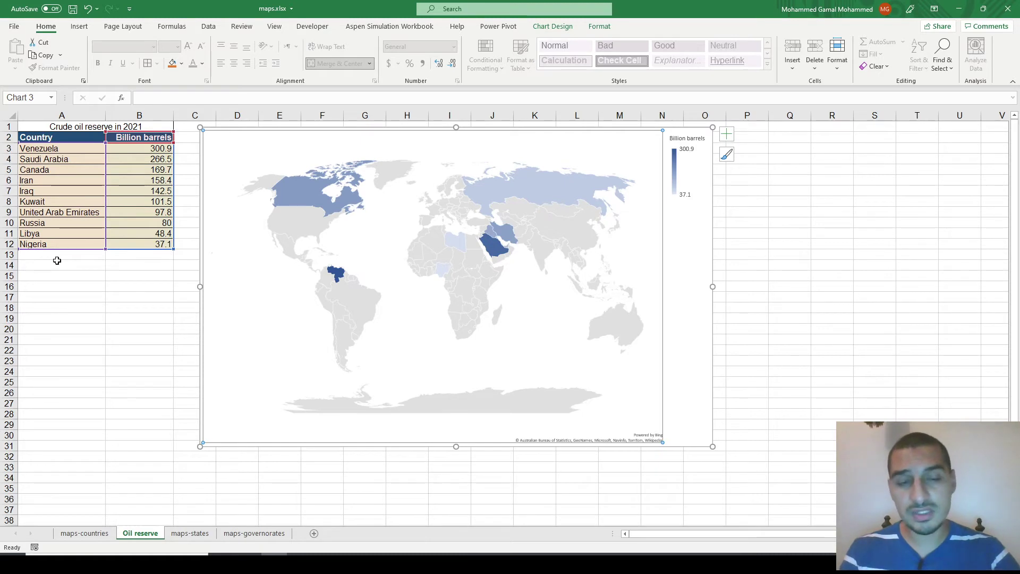
{"action": "double_click", "coordinate": [466, 283]}
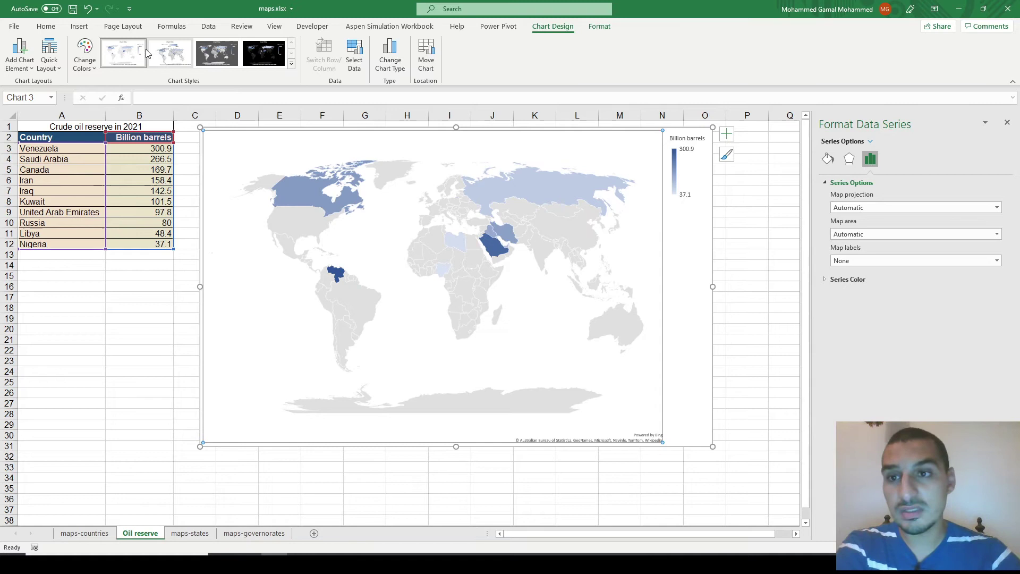
- Try the outlined, dark grey and black chart styles on the map chart
{"action": "left_click", "coordinate": [295, 65]}
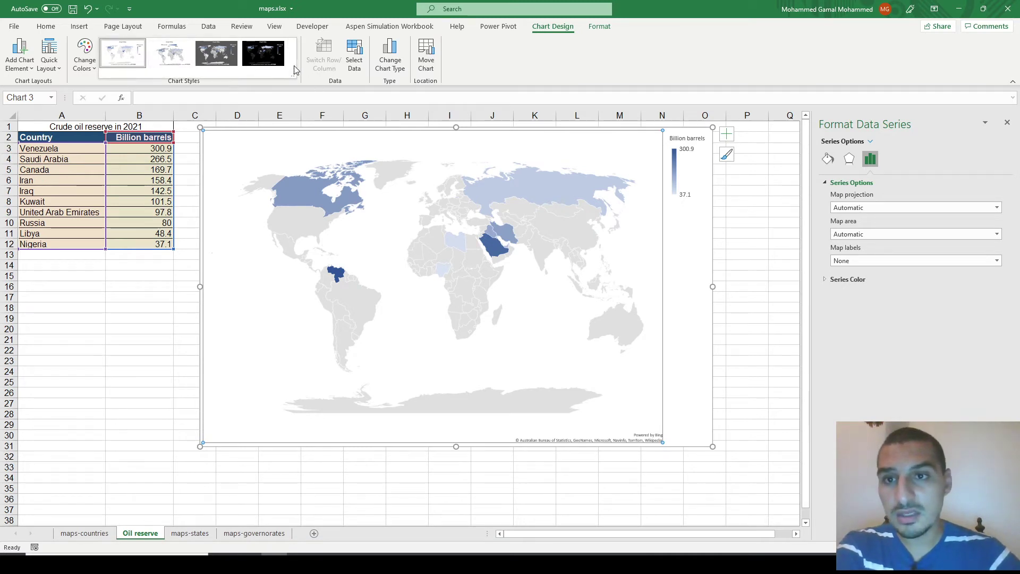
{"action": "left_click", "coordinate": [174, 88]}
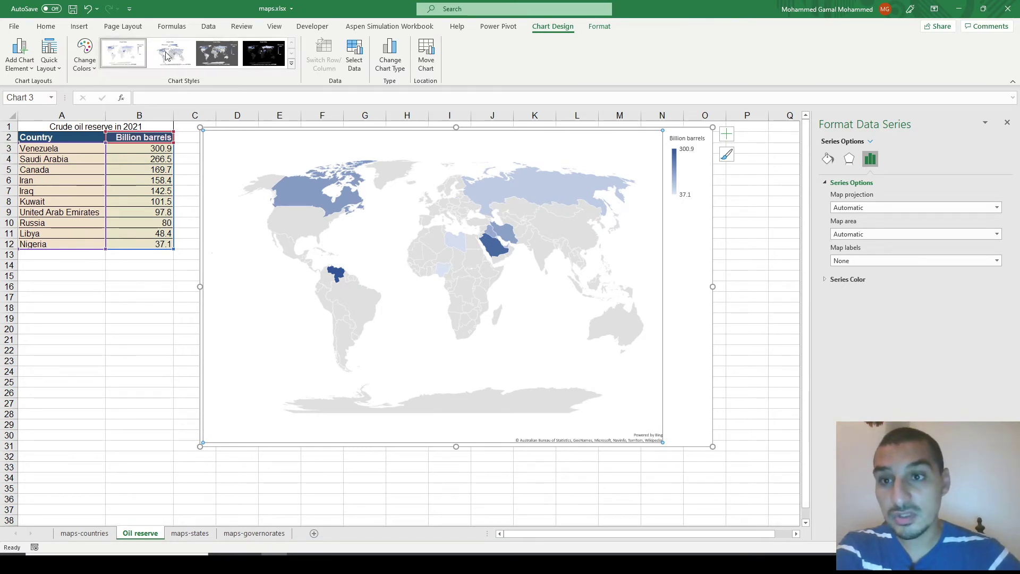
{"action": "left_click", "coordinate": [167, 58]}
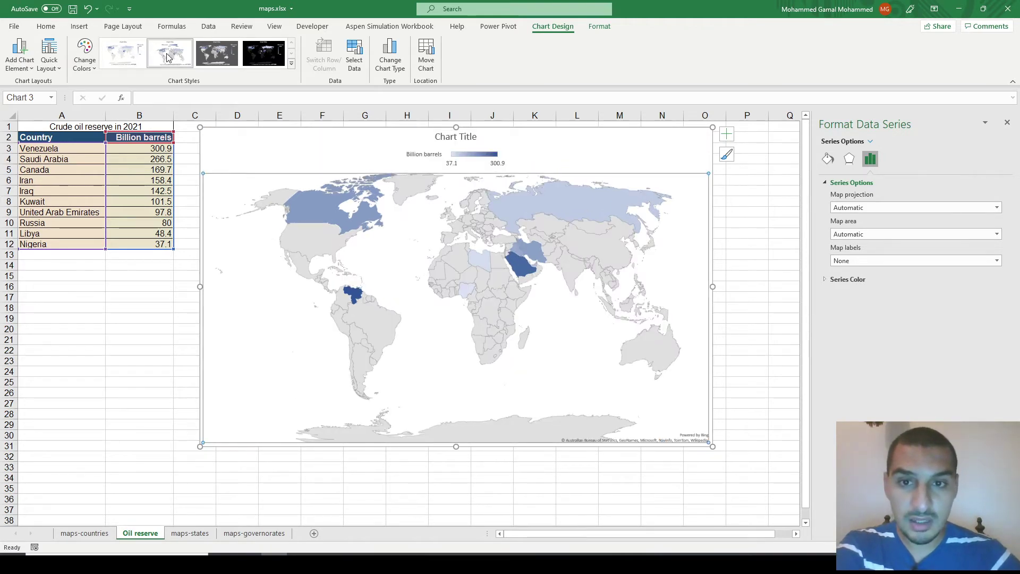
{"action": "left_click", "coordinate": [126, 51]}
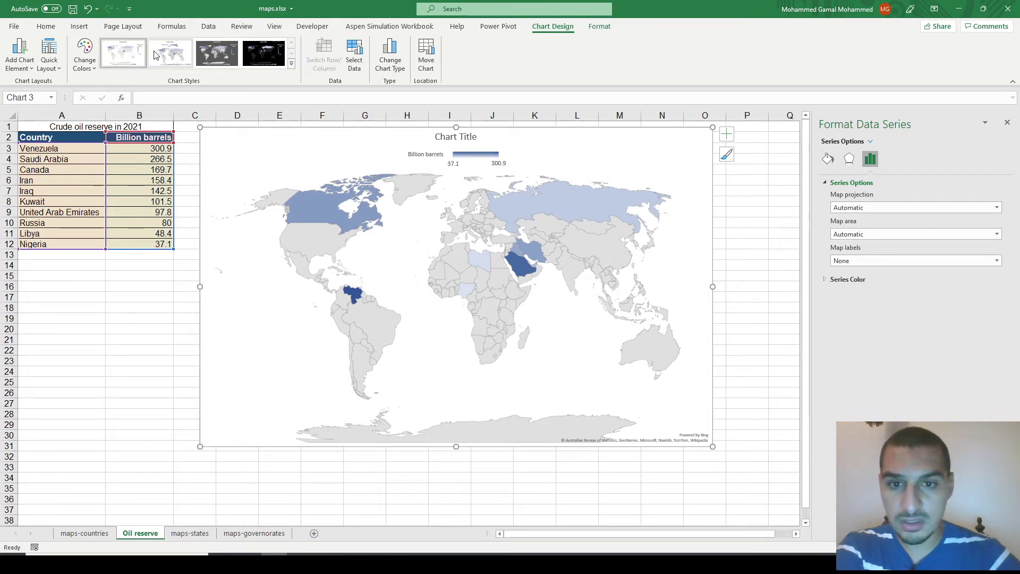
{"action": "left_click", "coordinate": [176, 57]}
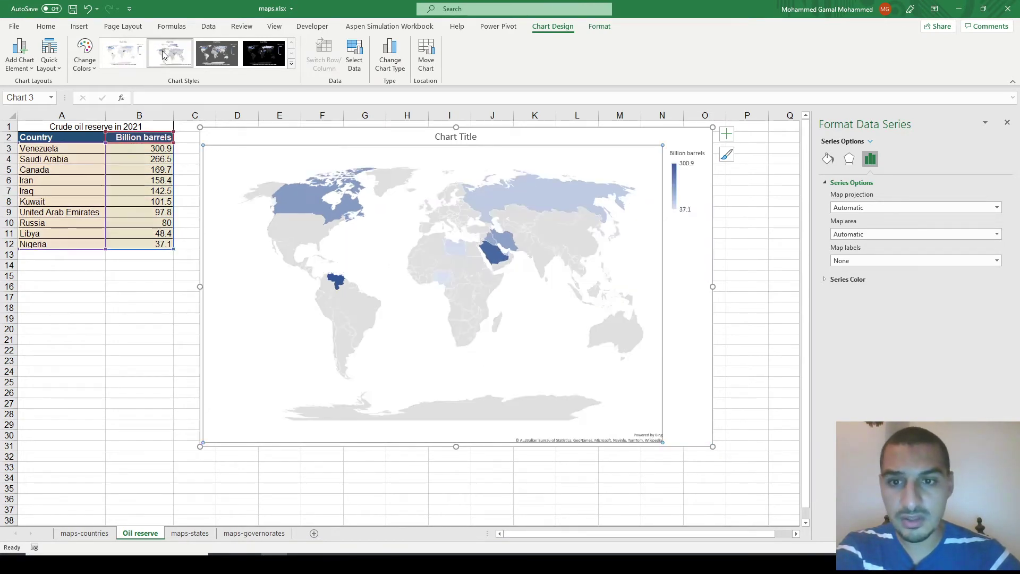
{"action": "left_click", "coordinate": [221, 58]}
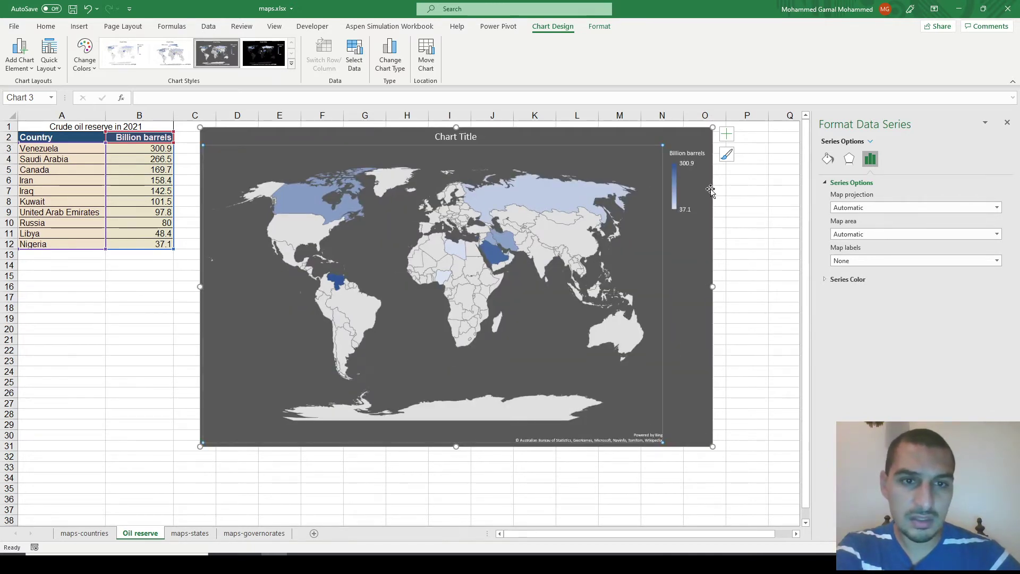
{"action": "left_click", "coordinate": [276, 63]}
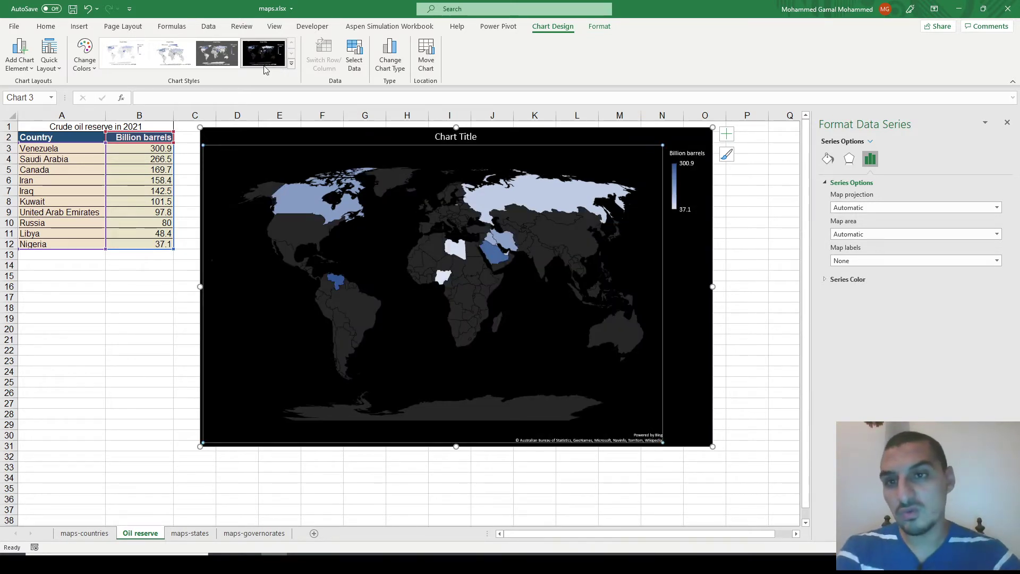
- Reapply the first chart style and recolor the map with the fifth monochromatic palette, in blue, after trying Colorful Palette 3 and monochromatic orange
{"action": "left_click", "coordinate": [131, 63]}
{"action": "left_click", "coordinate": [87, 65]}
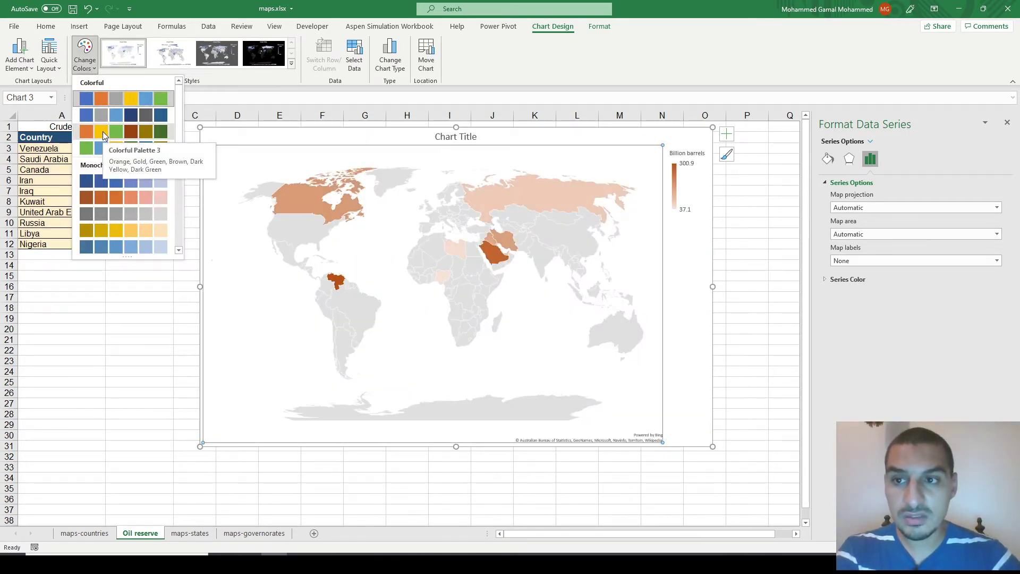
{"action": "key", "text": "Escape"}
{"action": "left_click", "coordinate": [85, 58]}
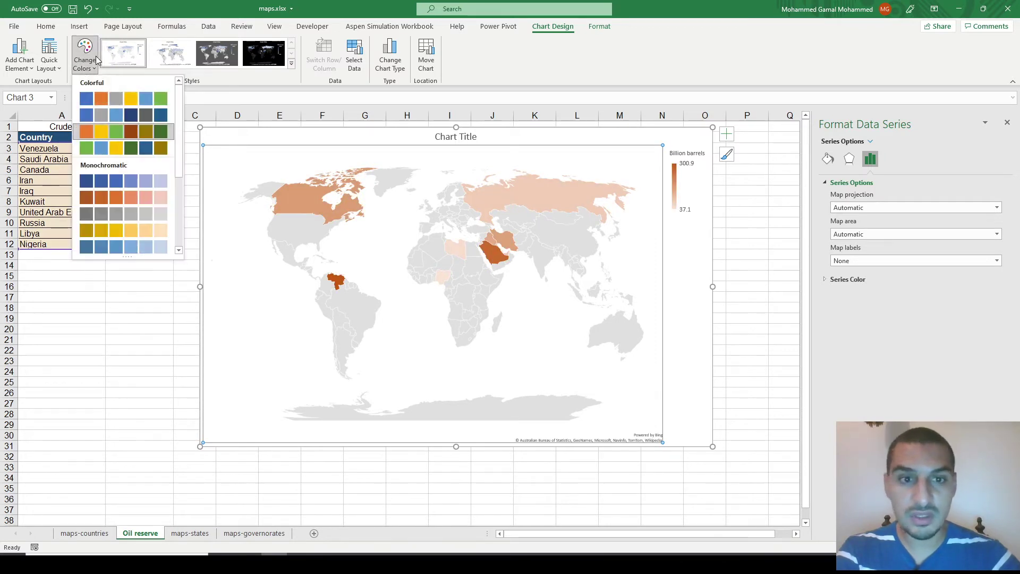
{"action": "left_click", "coordinate": [120, 199]}
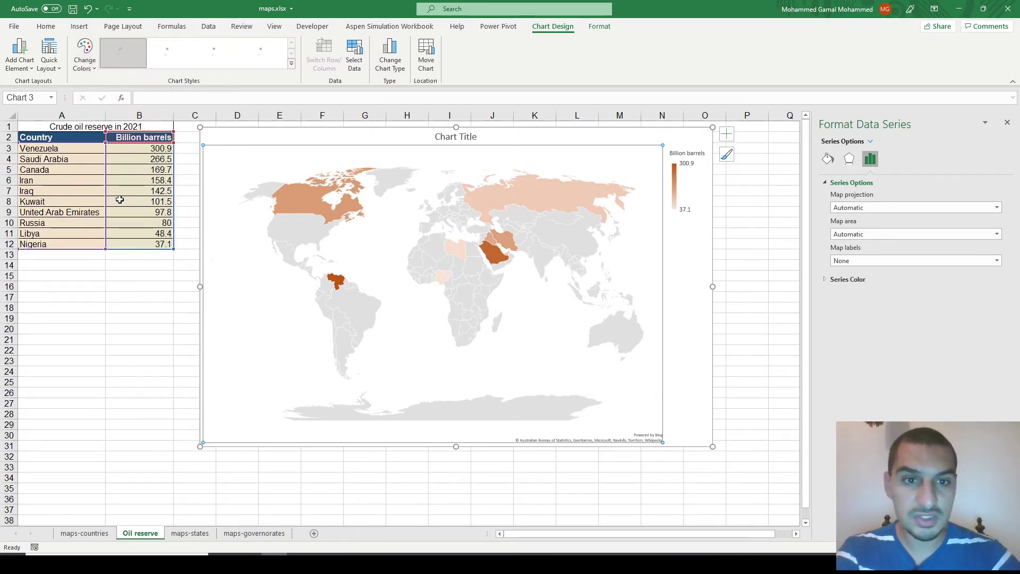
{"action": "left_click", "coordinate": [85, 59]}
{"action": "left_click", "coordinate": [115, 247]}
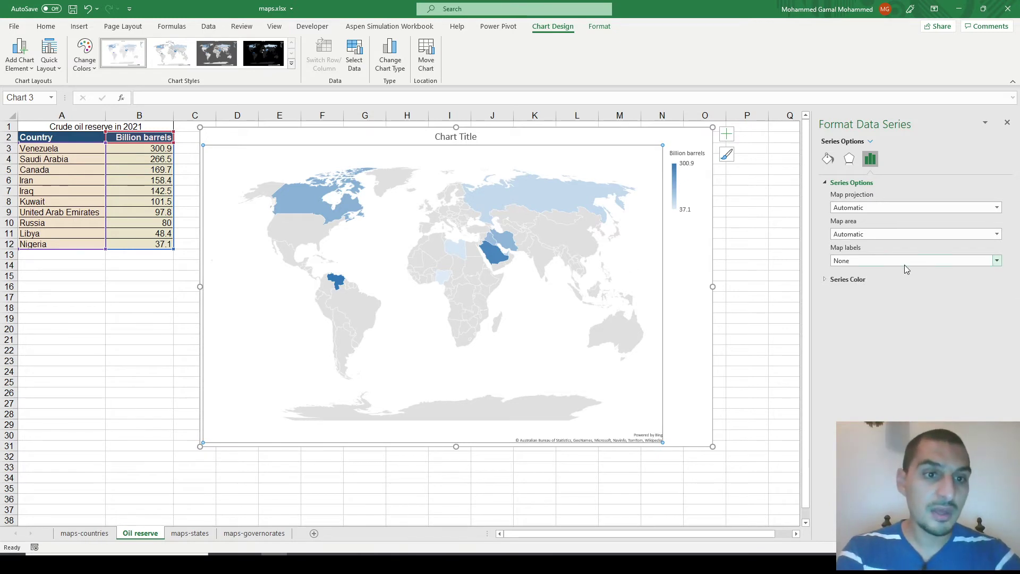
- Try the Mercator, Miller and Robinson map projections on the data series, and set the projection back to Automatic
{"action": "left_click", "coordinate": [870, 211]}
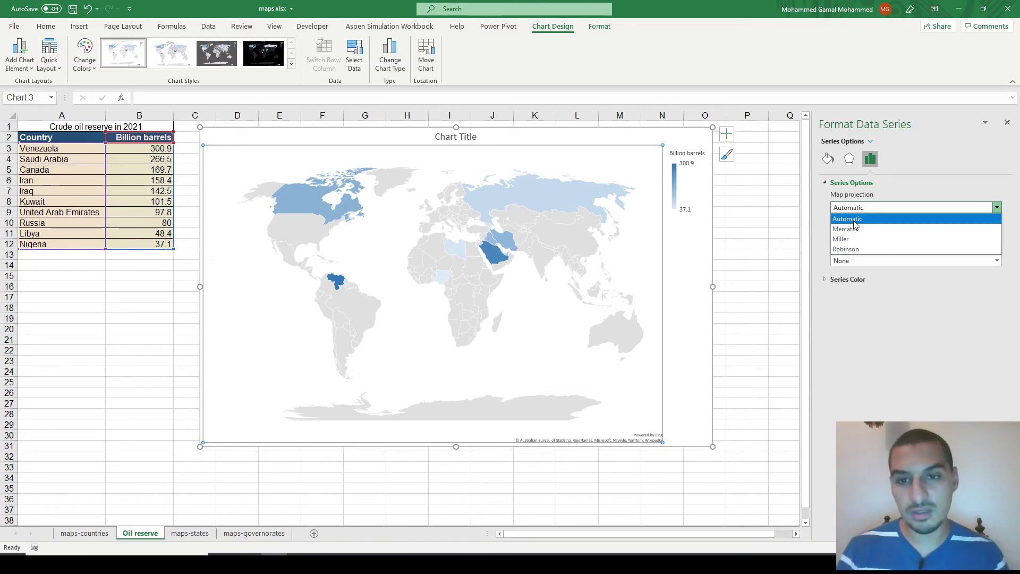
{"action": "left_click", "coordinate": [853, 231]}
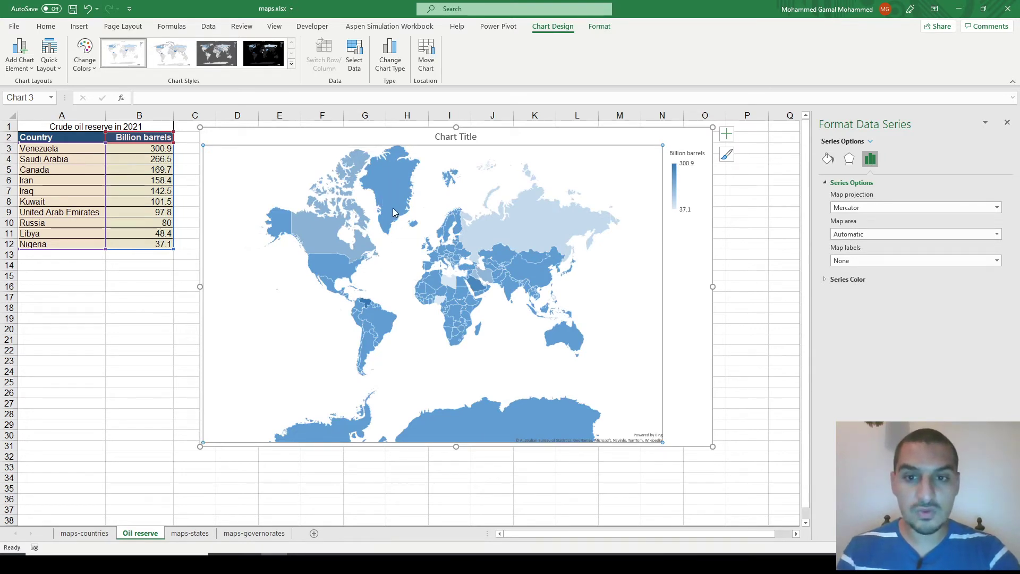
{"action": "left_click", "coordinate": [862, 211]}
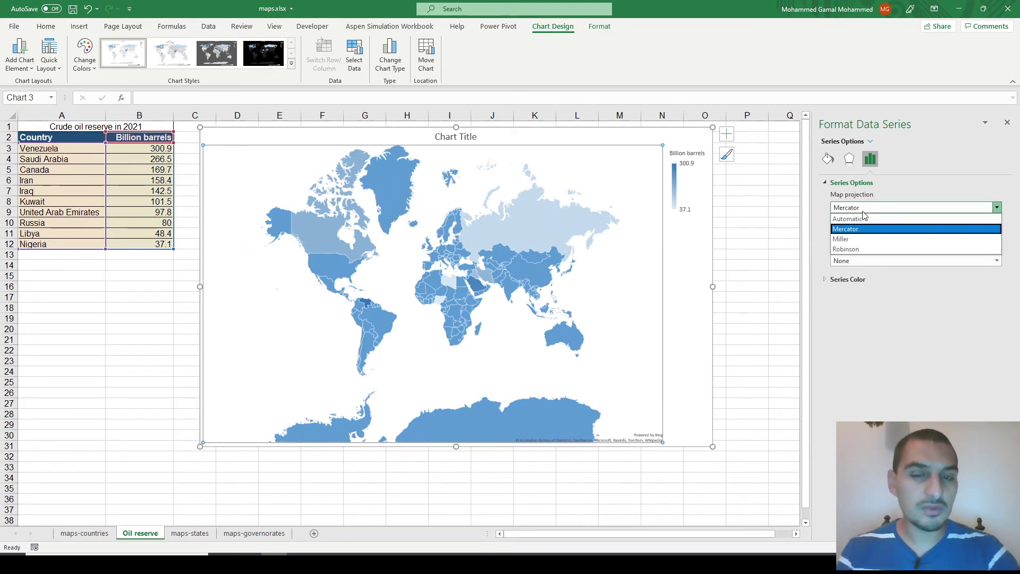
{"action": "left_click", "coordinate": [862, 238]}
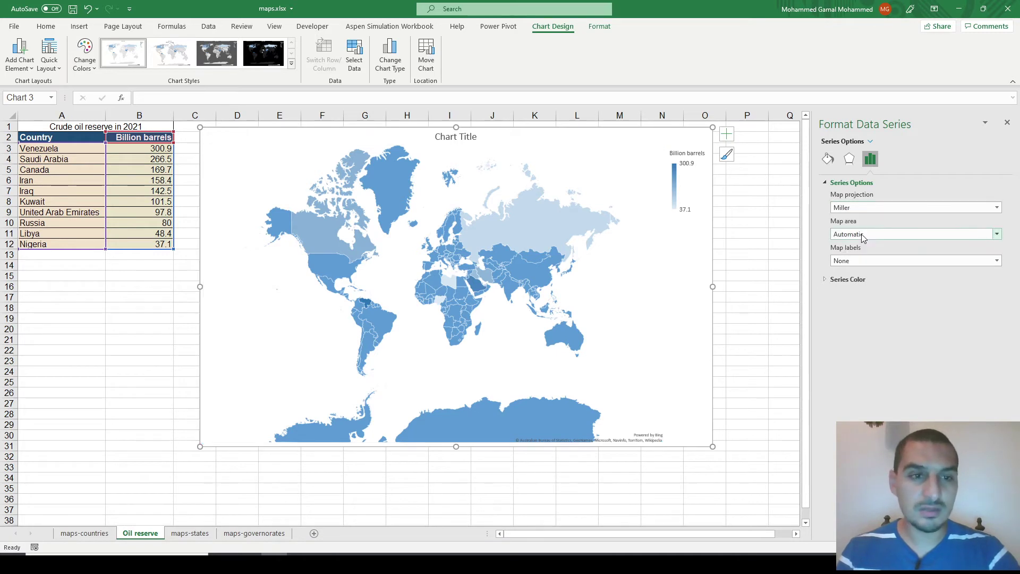
{"action": "left_click", "coordinate": [862, 207]}
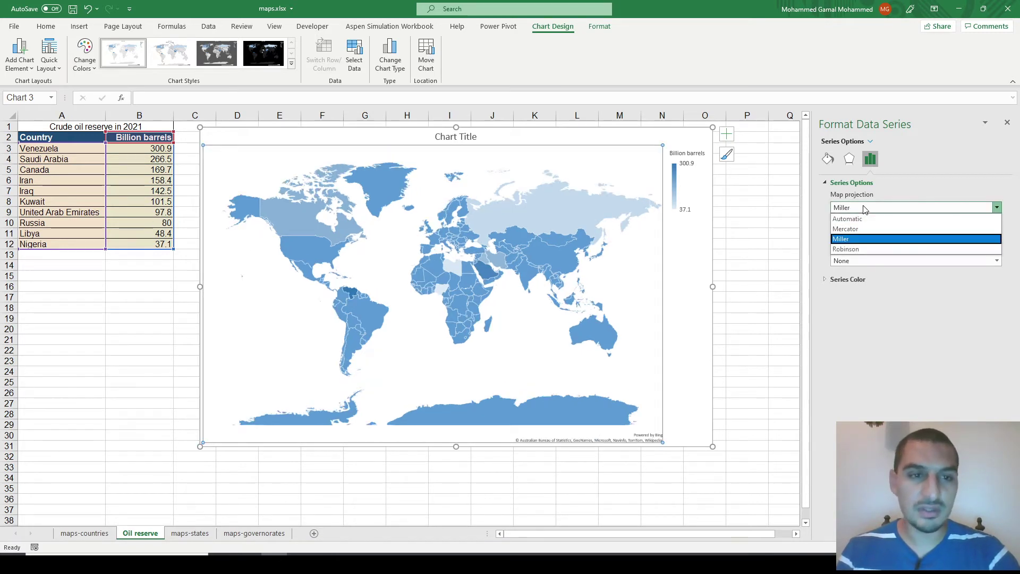
{"action": "left_click", "coordinate": [864, 249]}
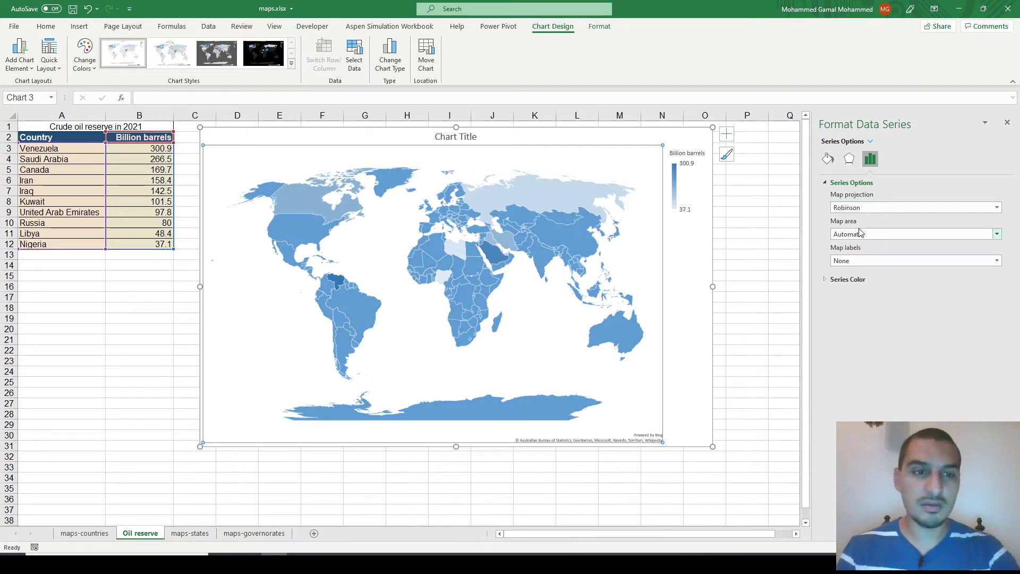
{"action": "left_click", "coordinate": [849, 206]}
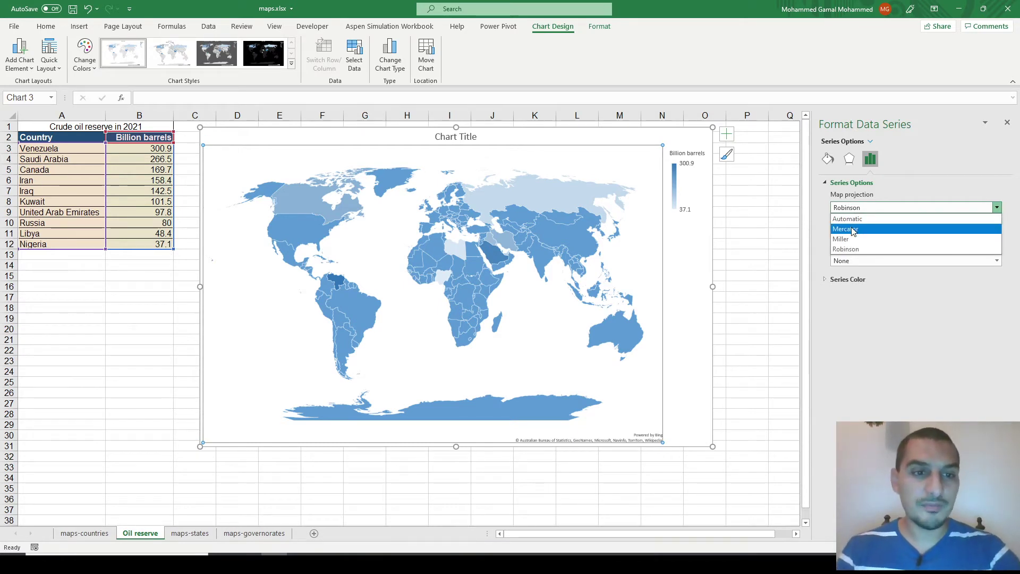
{"action": "left_click", "coordinate": [851, 222]}
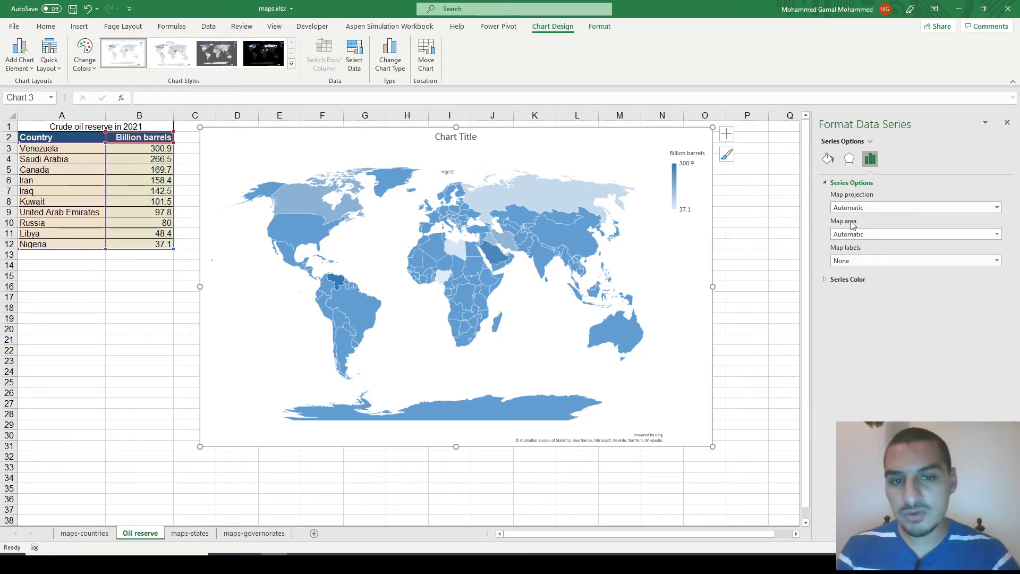
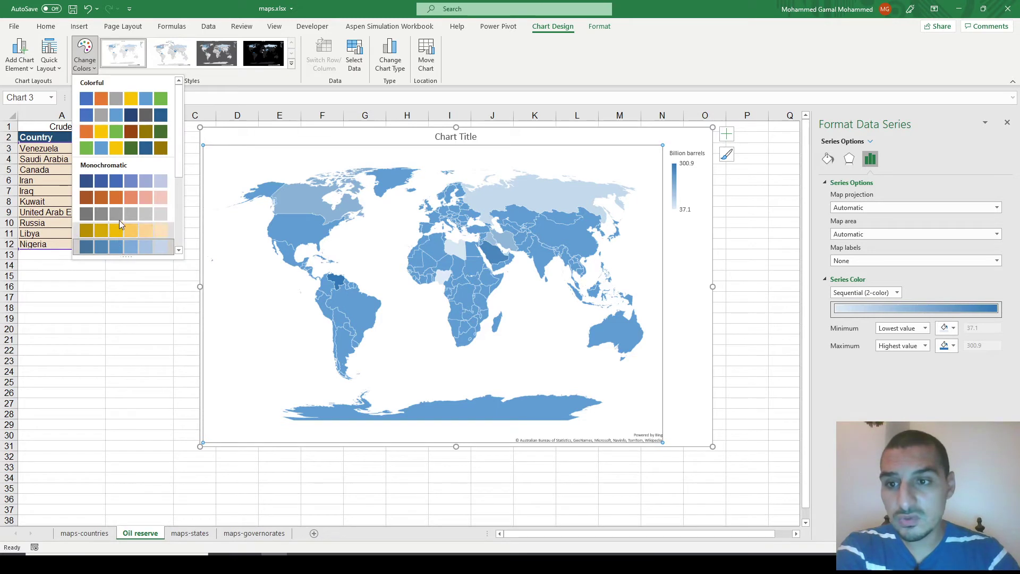
- Apply the monochromatic orange palette to the map, and set the series' maximum color to dark blue and minimum color to light gold
{"action": "left_click", "coordinate": [120, 200]}
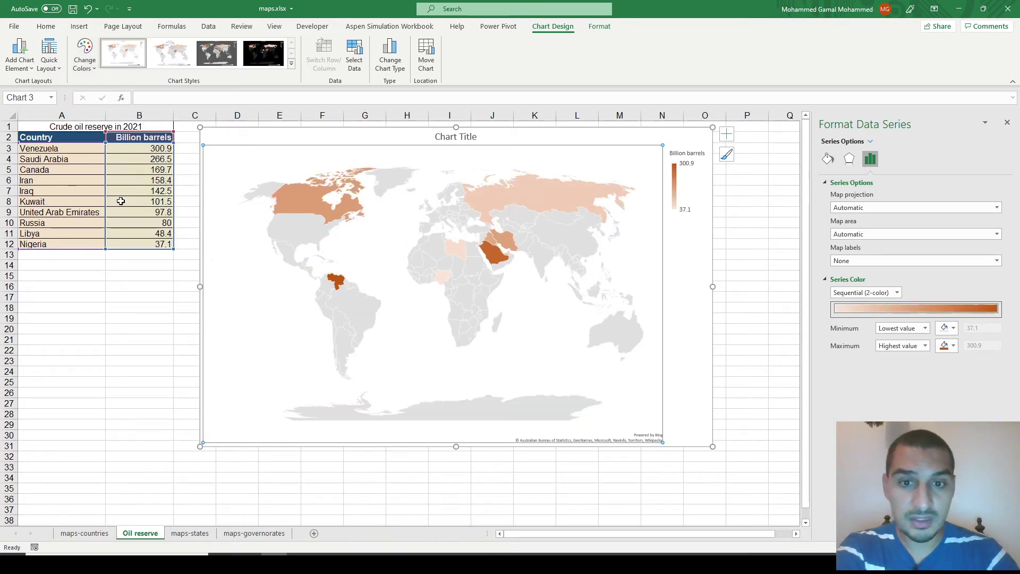
{"action": "left_click", "coordinate": [948, 350]}
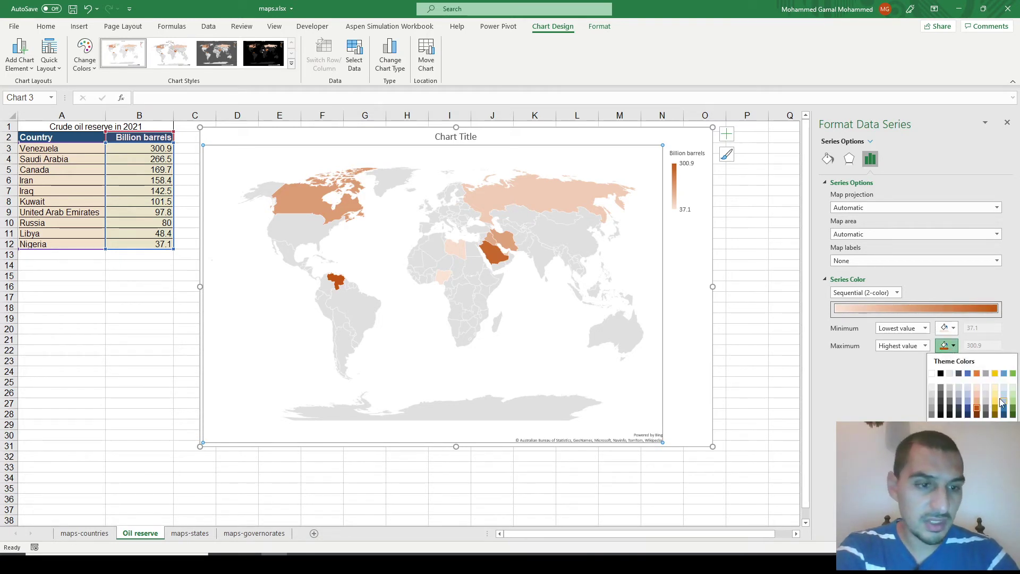
{"action": "left_click", "coordinate": [1004, 415]}
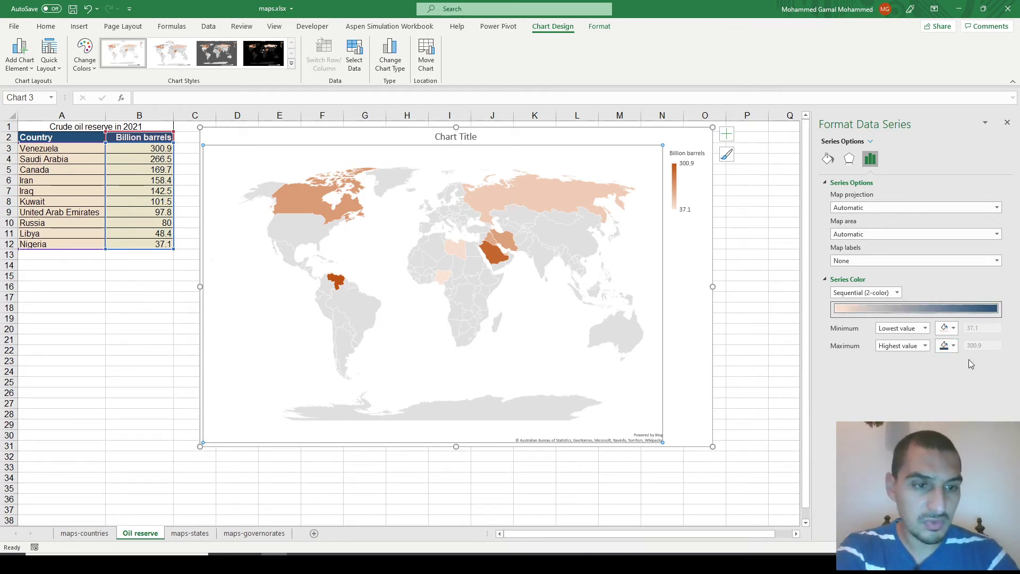
{"action": "left_click", "coordinate": [951, 328]}
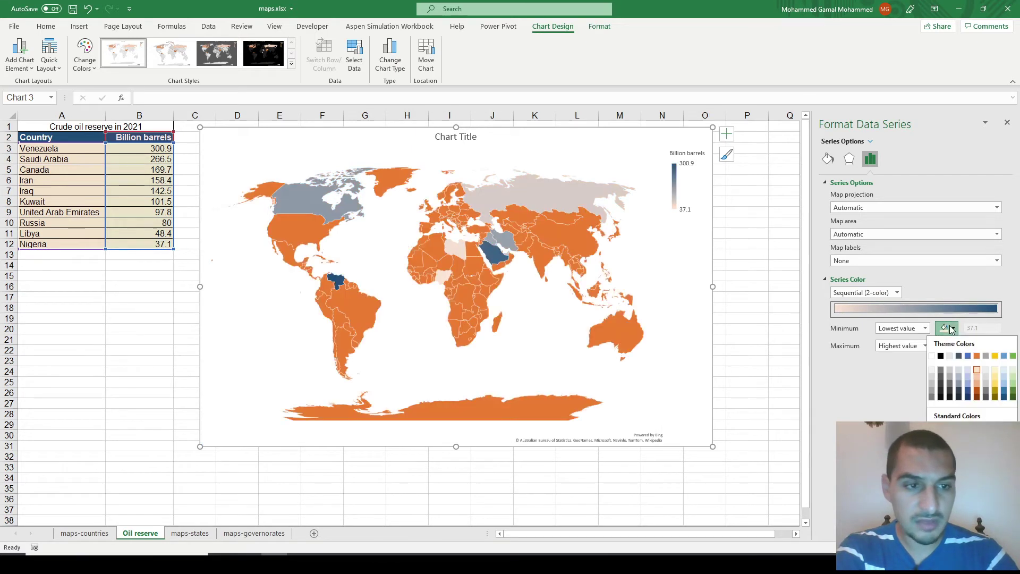
{"action": "left_click", "coordinate": [998, 374]}
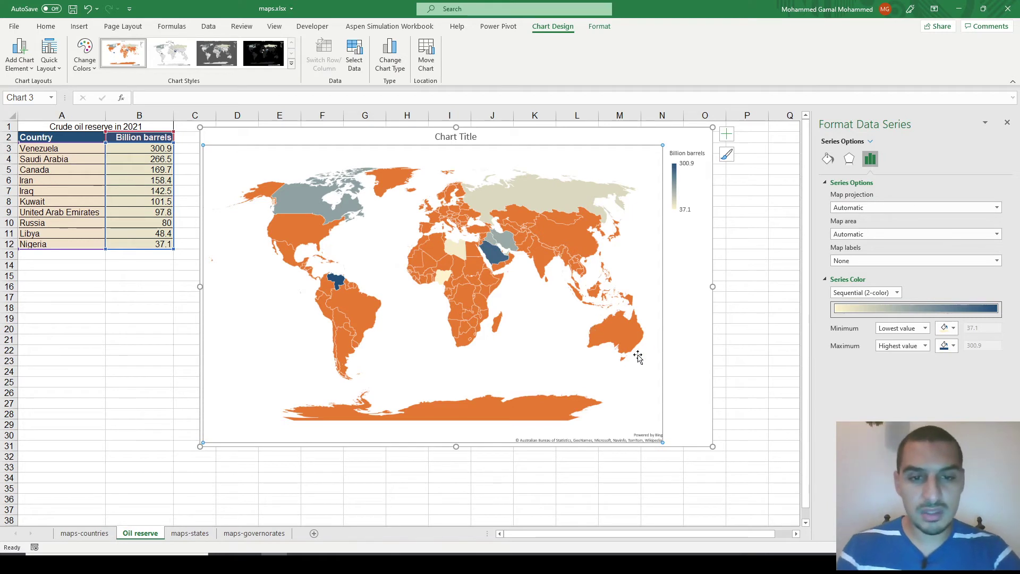
- Fill the countries without data with light gray, and set the series' maximum color to dark orange
{"action": "right_click", "coordinate": [613, 336]}
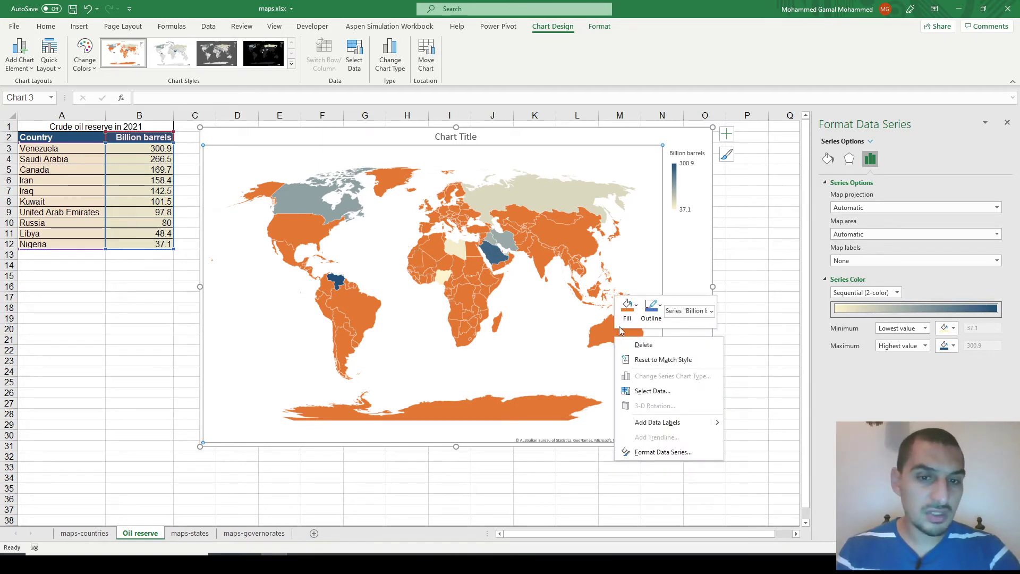
{"action": "left_click", "coordinate": [626, 321]}
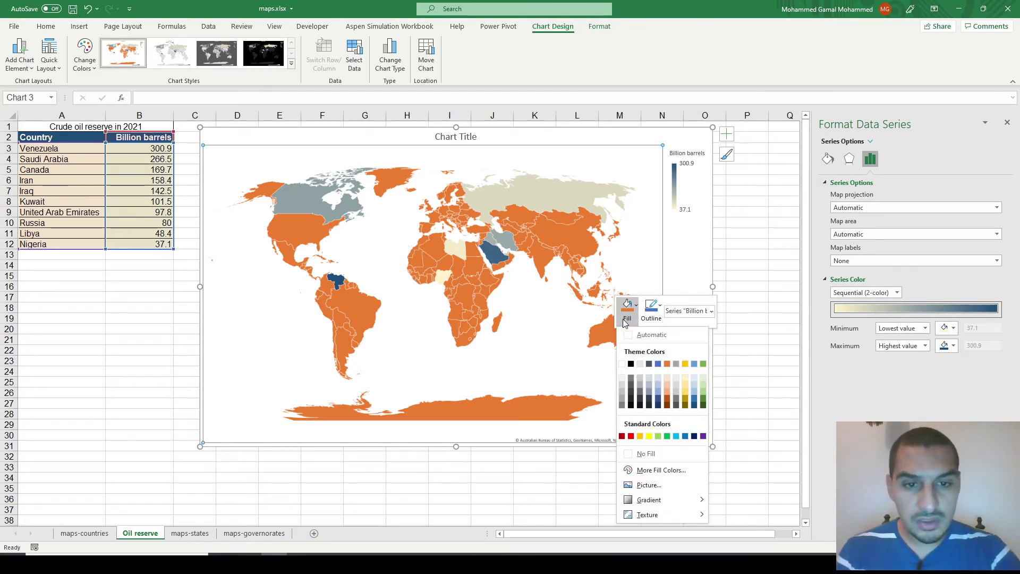
{"action": "left_click", "coordinate": [640, 364]}
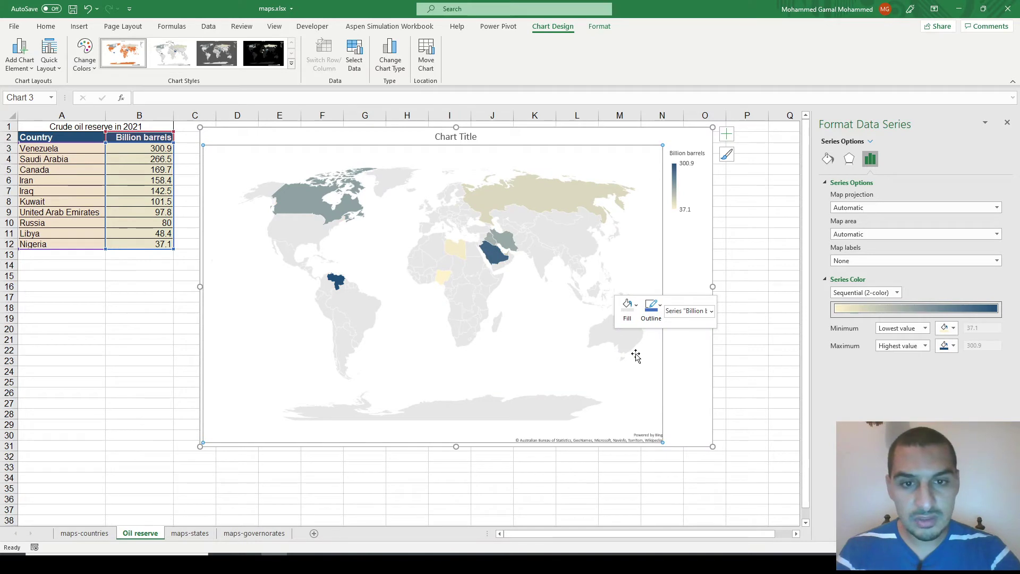
{"action": "left_click", "coordinate": [954, 346]}
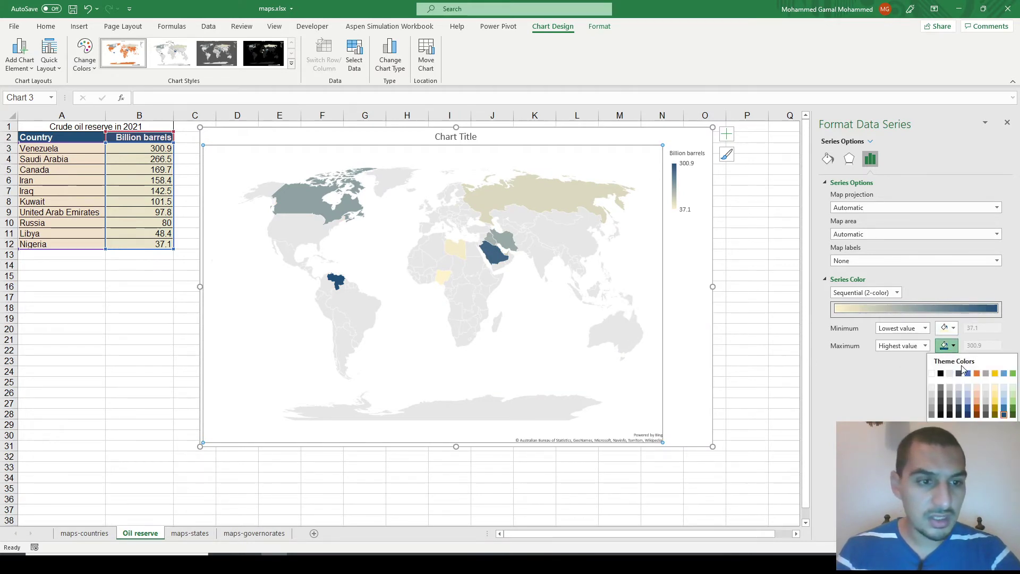
{"action": "left_click", "coordinate": [976, 415]}
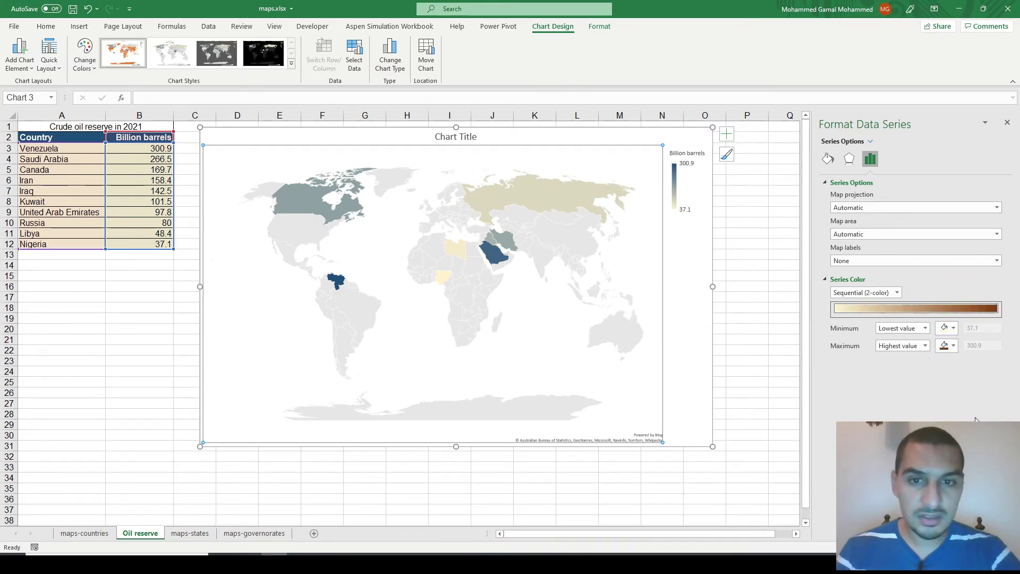
- Try a black outline on the map's countries, and replace it with a light gray outline
{"action": "right_click", "coordinate": [632, 331]}
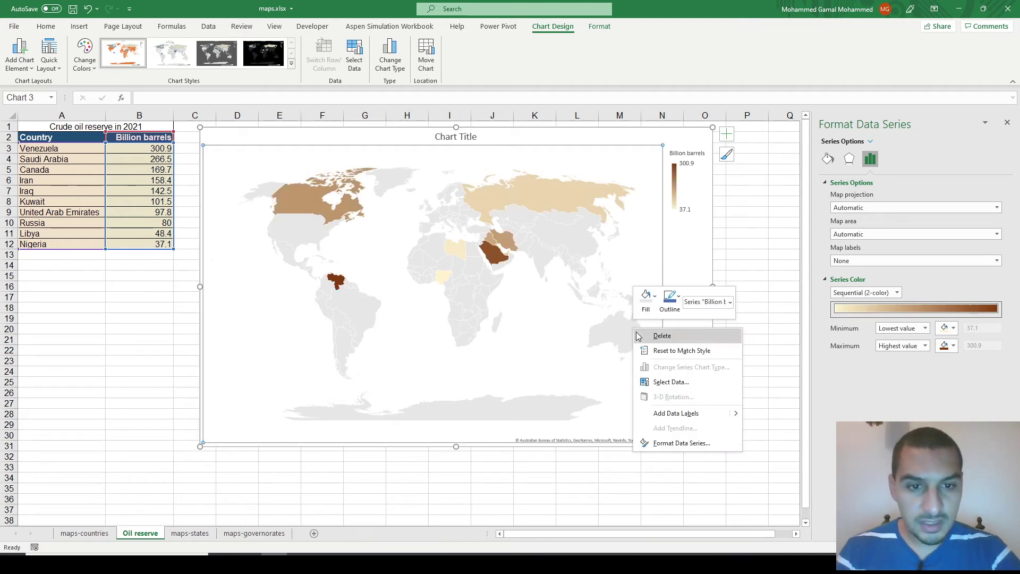
{"action": "left_click", "coordinate": [683, 305]}
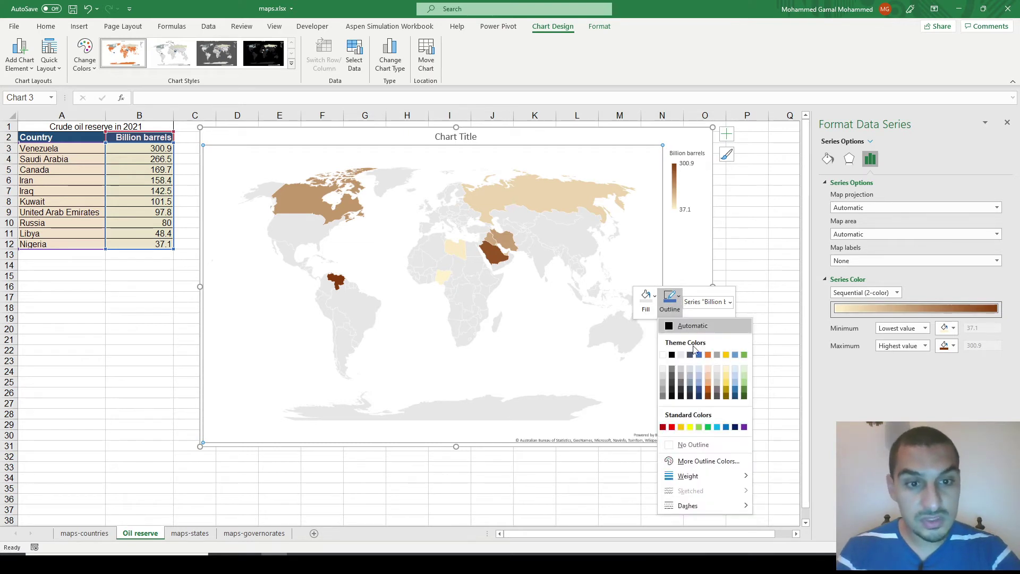
{"action": "left_click", "coordinate": [672, 396]}
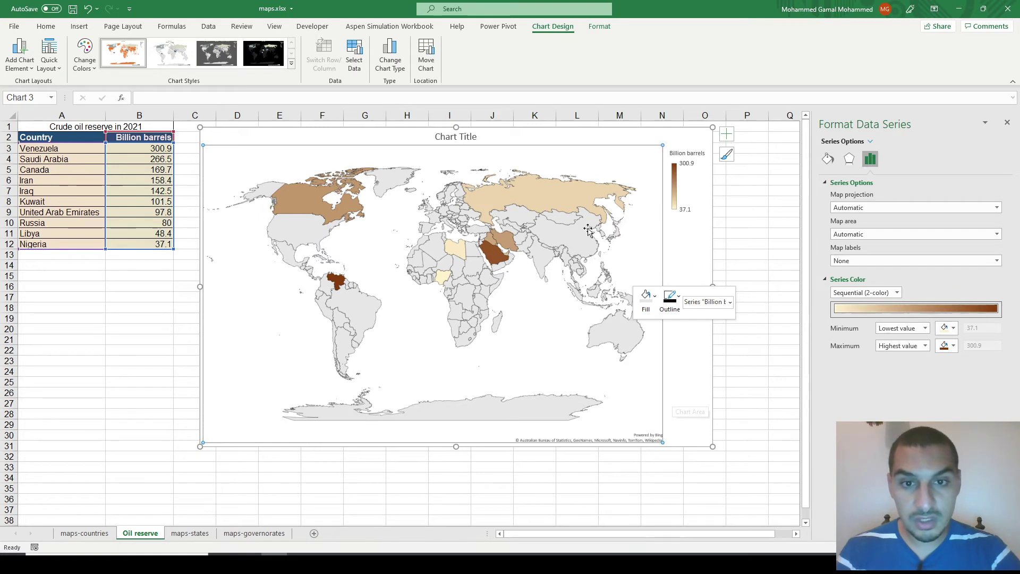
{"action": "left_click", "coordinate": [678, 307]}
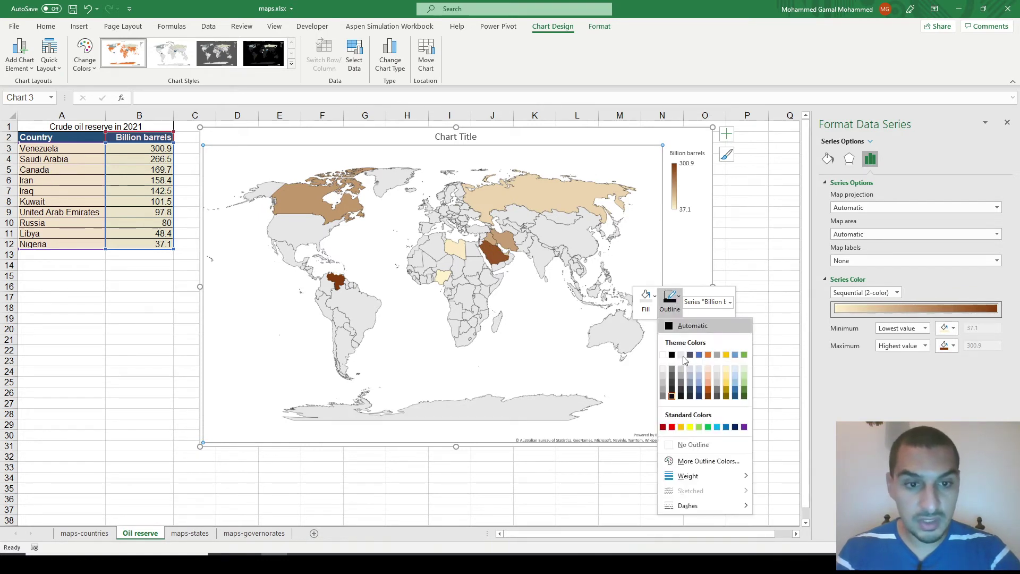
{"action": "left_click", "coordinate": [663, 371]}
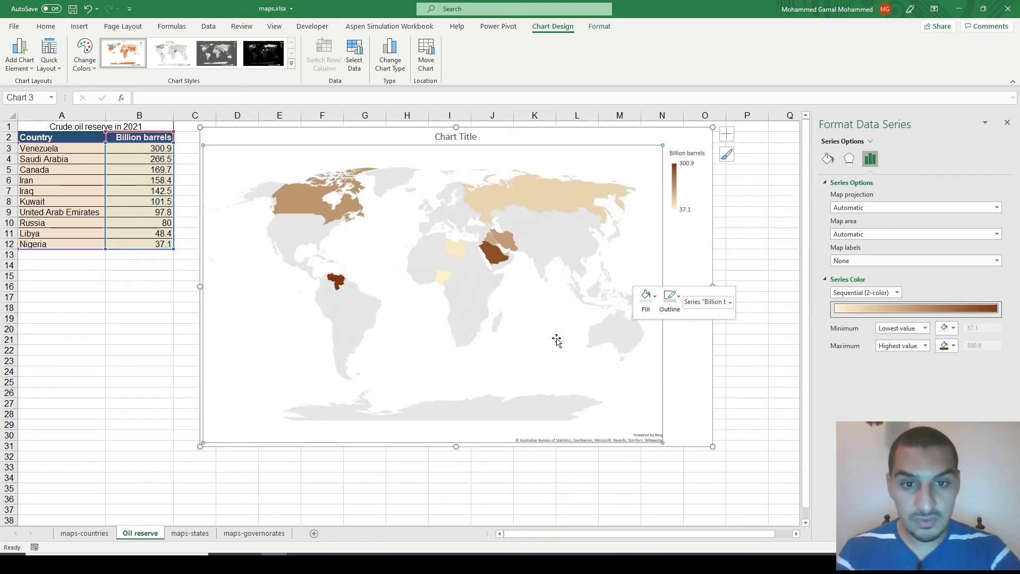
- Try a white fill on the countries without data, restore their light gray fill, and outline the countries in light gold
{"action": "left_click", "coordinate": [647, 300]}
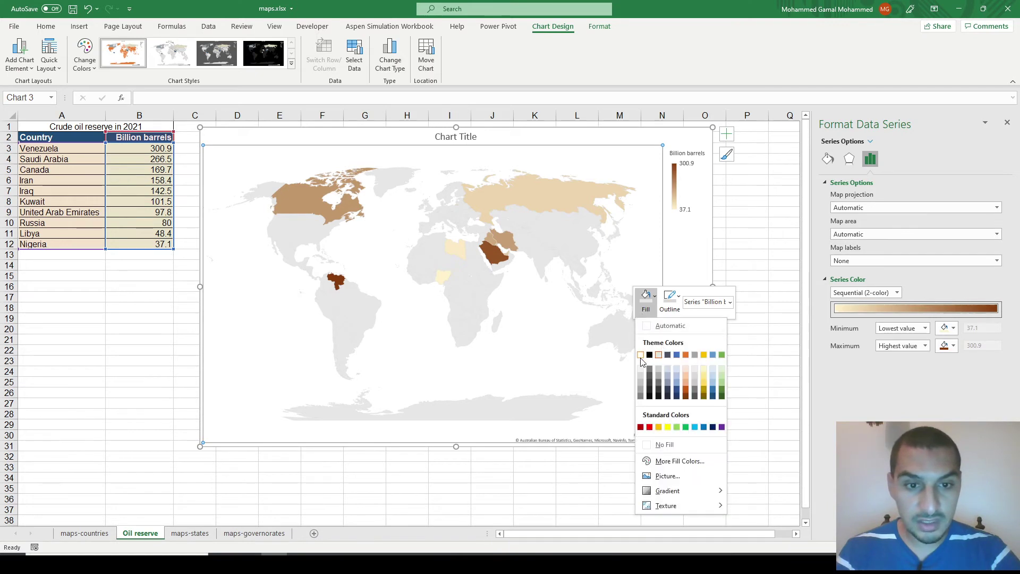
{"action": "left_click", "coordinate": [641, 355]}
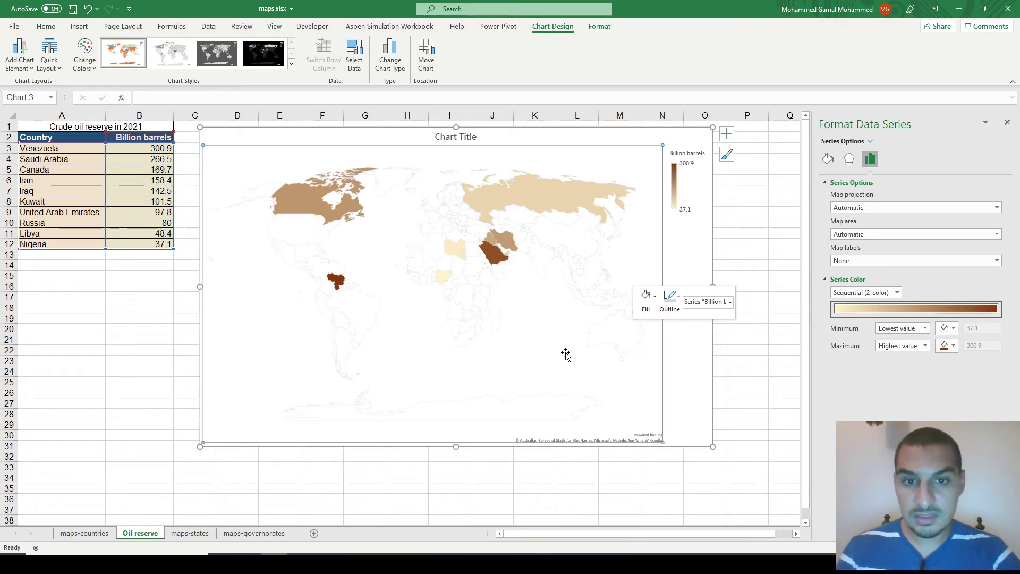
{"action": "left_click", "coordinate": [645, 300]}
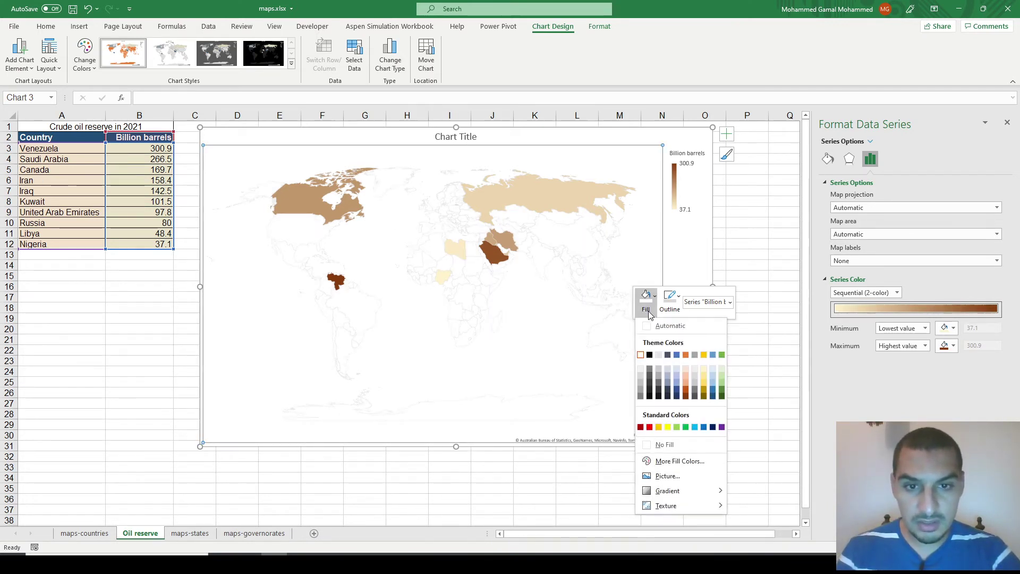
{"action": "left_click", "coordinate": [659, 354]}
{"action": "left_click", "coordinate": [671, 311]}
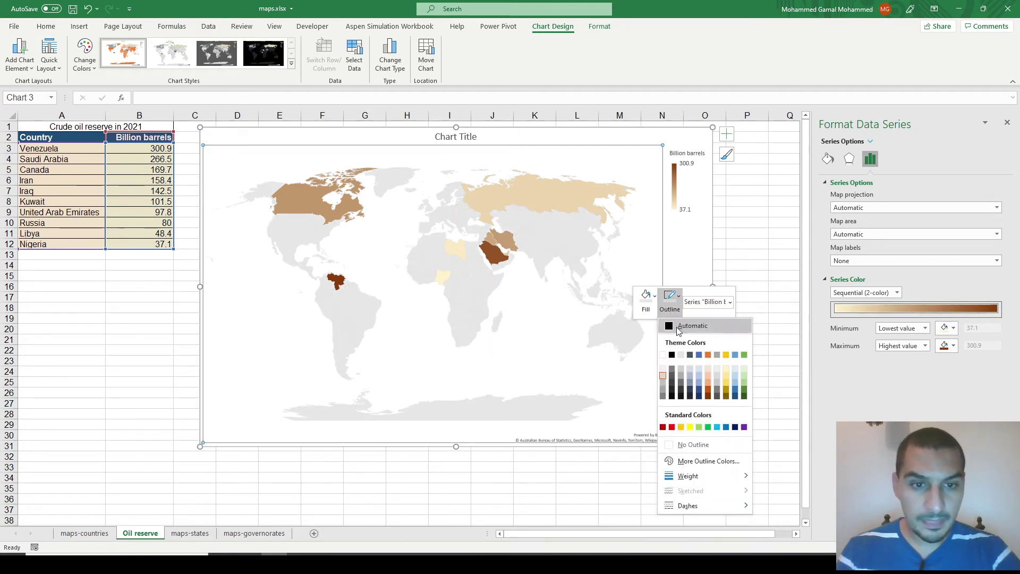
{"action": "left_click", "coordinate": [726, 368]}
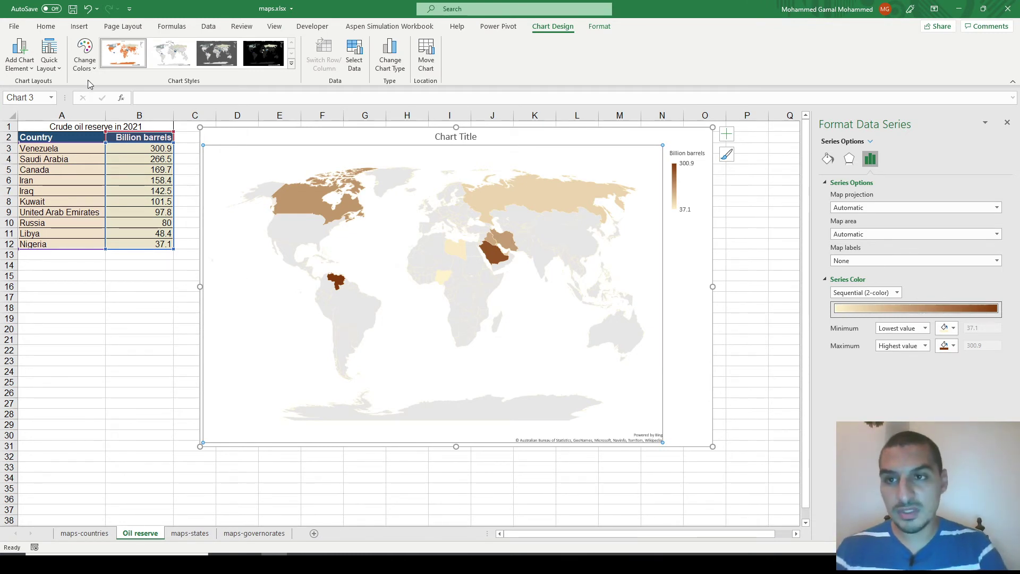
- Reapply the monochromatic orange palette to the oil reserve map chart
{"action": "left_click", "coordinate": [84, 58]}
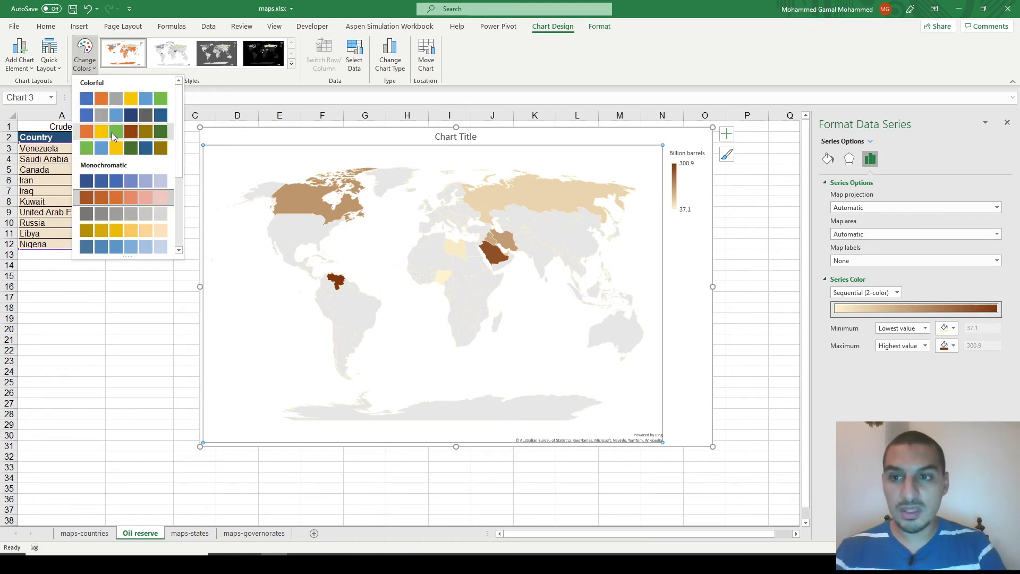
{"action": "key", "text": "Escape"}
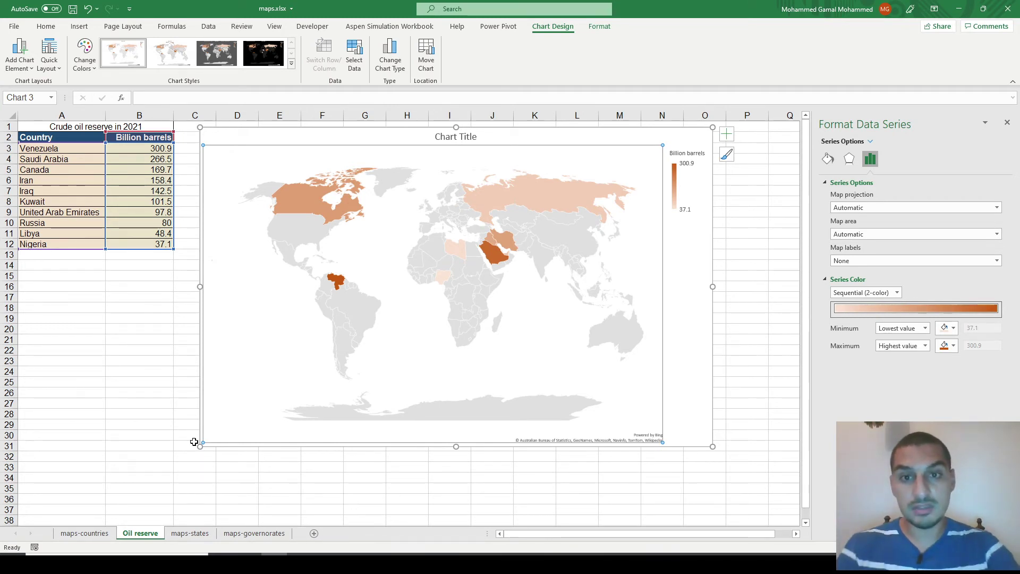
- Switch to the maps-countries sheet, close the Format Shape pane, and inspect Australia's area cell and the Afghanistan country entry
{"action": "left_click", "coordinate": [85, 533]}
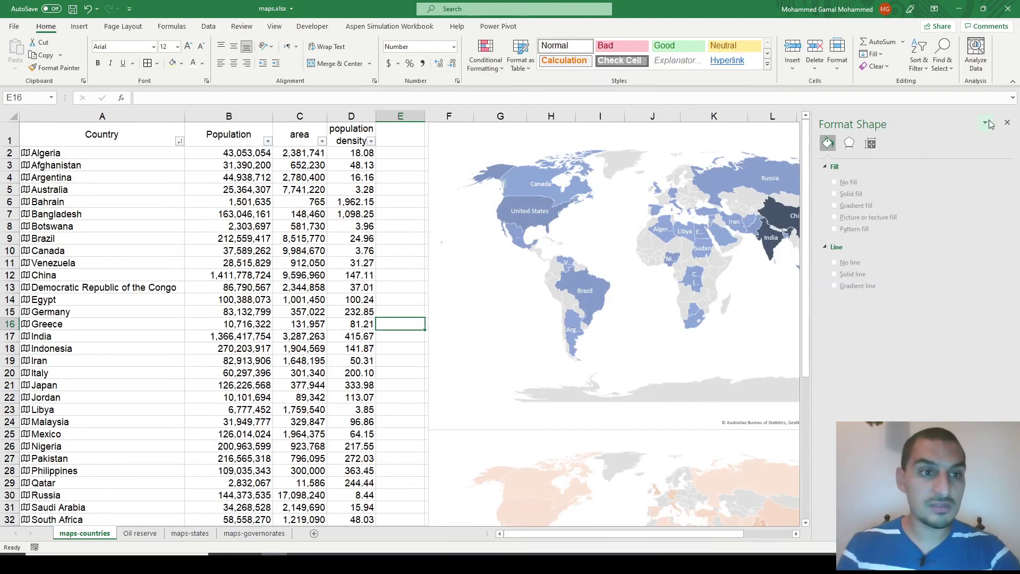
{"action": "left_click", "coordinate": [1007, 123]}
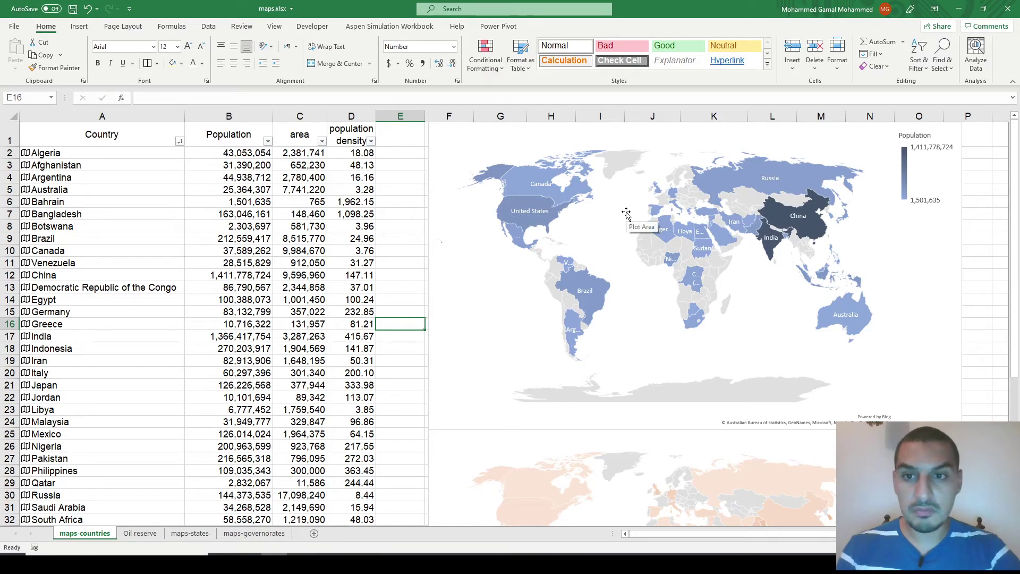
{"action": "left_click", "coordinate": [290, 187]}
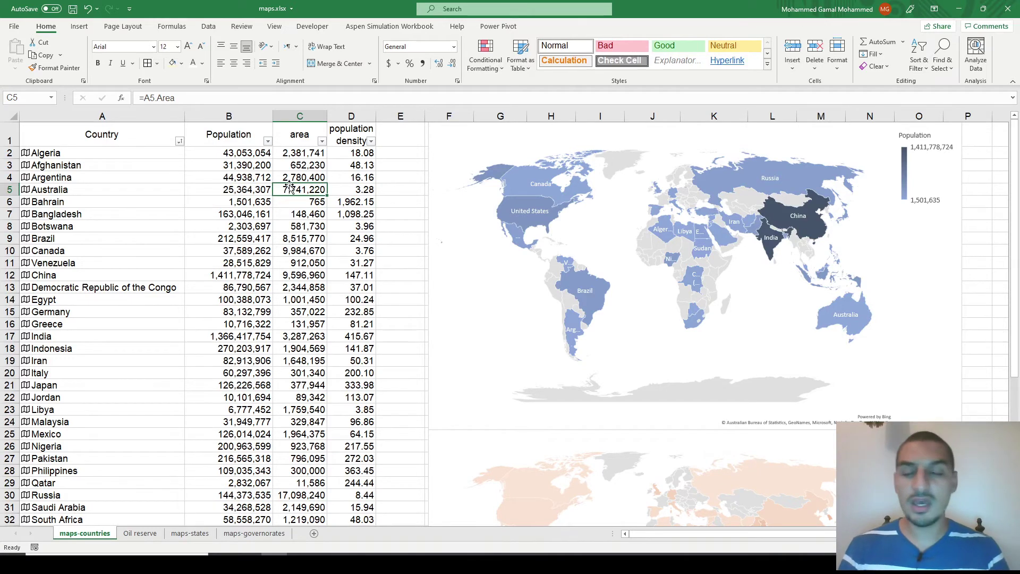
{"action": "left_click", "coordinate": [127, 165]}
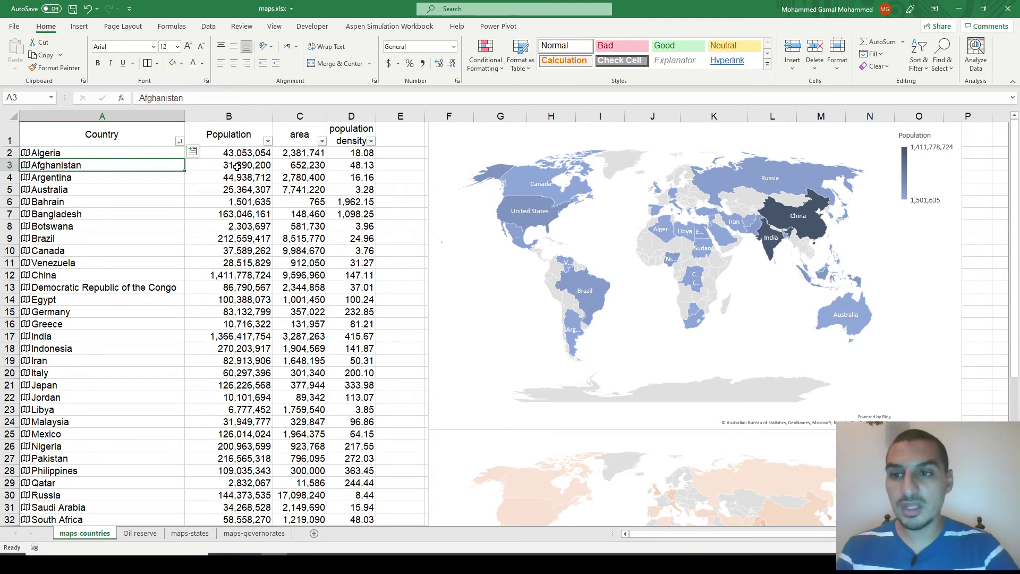
- Inspect the formulas behind Afghanistan's population, area and population density cells
{"action": "left_click", "coordinate": [221, 163]}
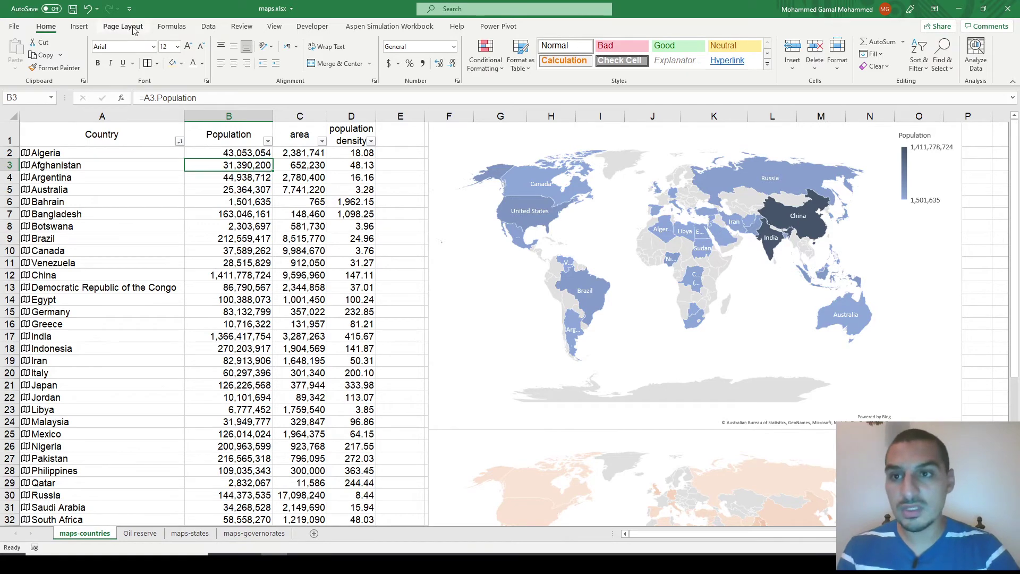
{"action": "left_click", "coordinate": [214, 27]}
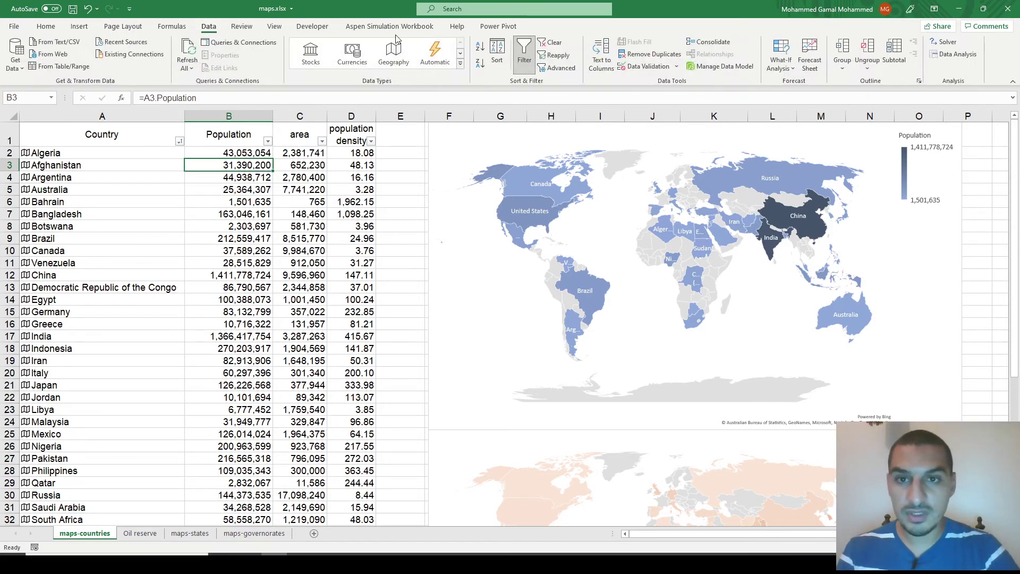
{"action": "double_click", "coordinate": [259, 166]}
{"action": "key", "text": "Tab"}
{"action": "key", "text": "F2"}
{"action": "key", "text": "Tab"}
{"action": "key", "text": "F2"}
{"action": "key", "text": "Escape"}
{"action": "key", "text": "Up"}
{"action": "key", "text": "Down"}
{"action": "key", "text": "Down"}
{"action": "key", "text": "Up"}
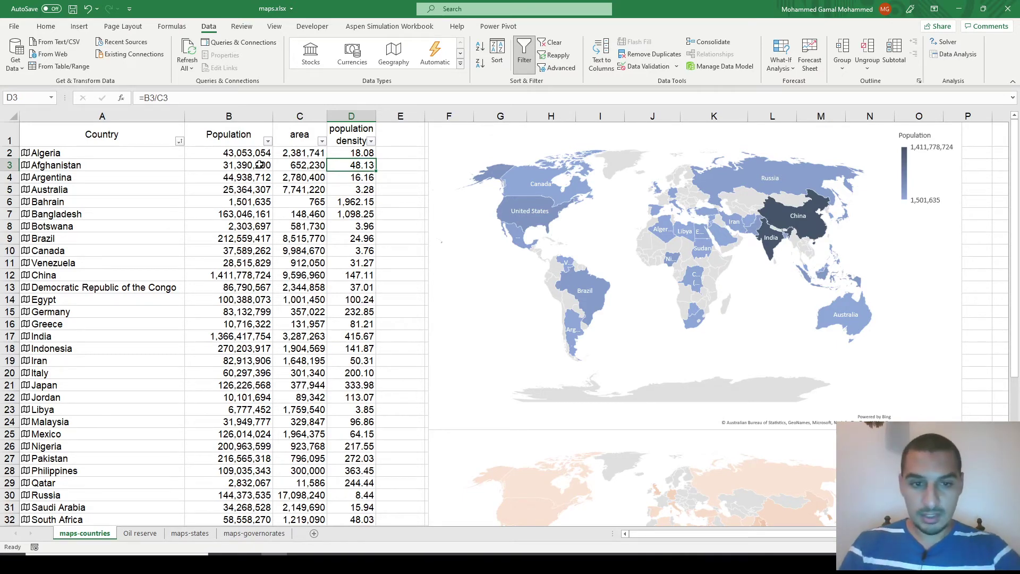
- Review the country data alongside the population and population density maps, and view a country's data card
{"action": "scroll", "coordinate": [194, 299], "scroll_direction": "down", "scroll_amount": 5}
{"action": "scroll", "coordinate": [191, 330], "scroll_direction": "up", "scroll_amount": 5}
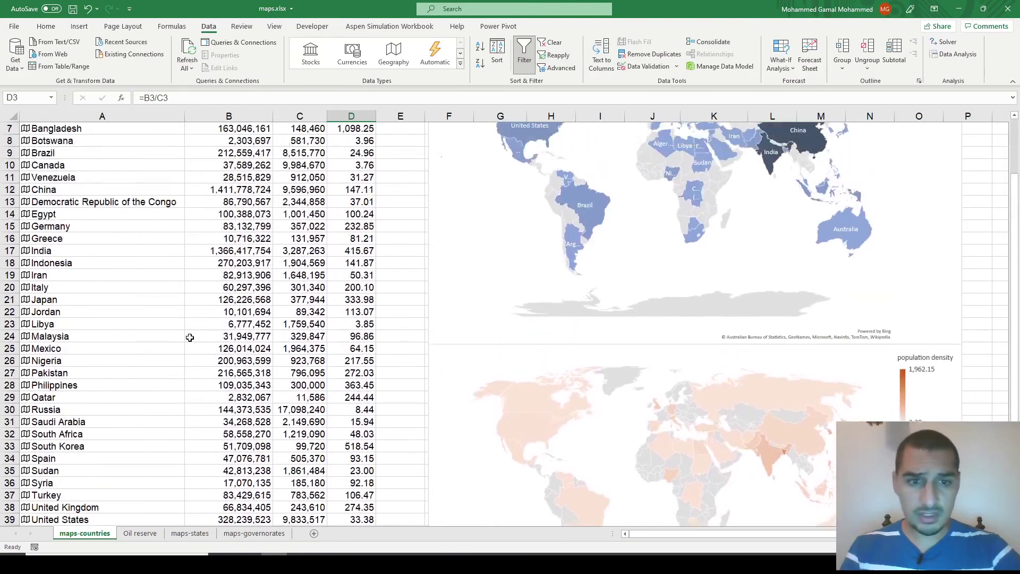
{"action": "scroll", "coordinate": [189, 338], "scroll_direction": "down", "scroll_amount": 2}
{"action": "scroll", "coordinate": [189, 338], "scroll_direction": "up", "scroll_amount": 2}
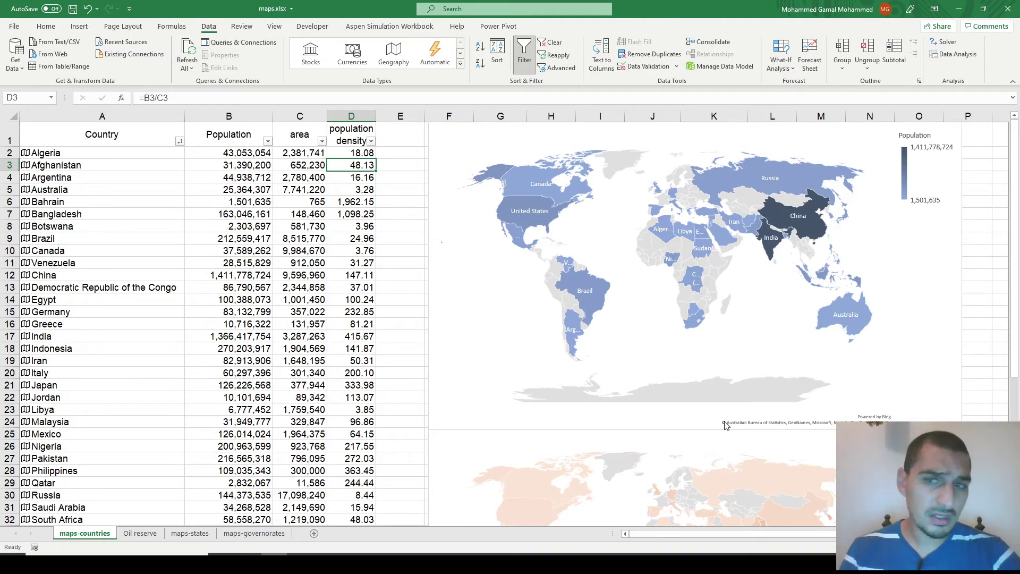
{"action": "scroll", "coordinate": [726, 425], "scroll_direction": "down", "scroll_amount": 9}
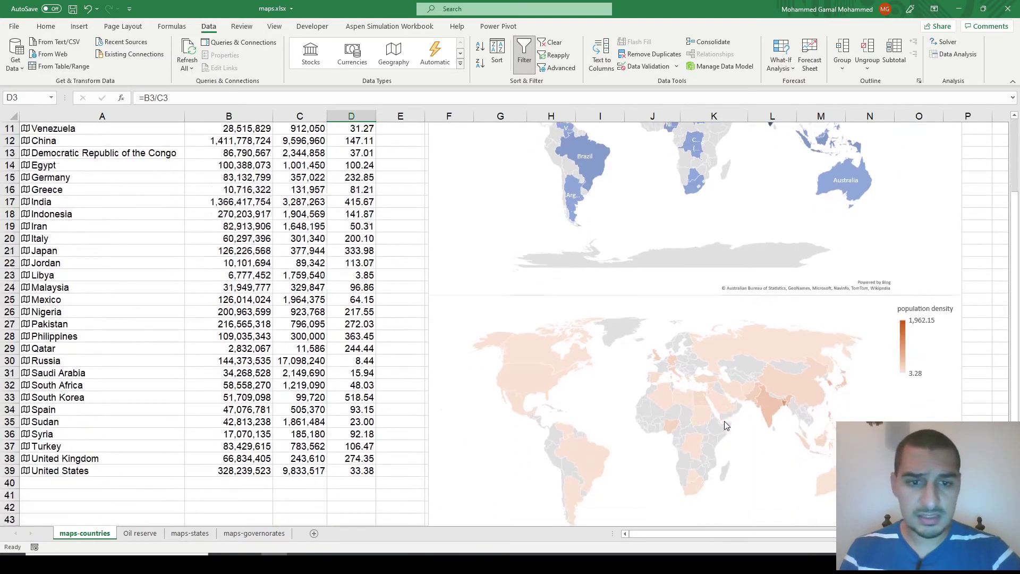
{"action": "scroll", "coordinate": [725, 424], "scroll_direction": "up", "scroll_amount": 9}
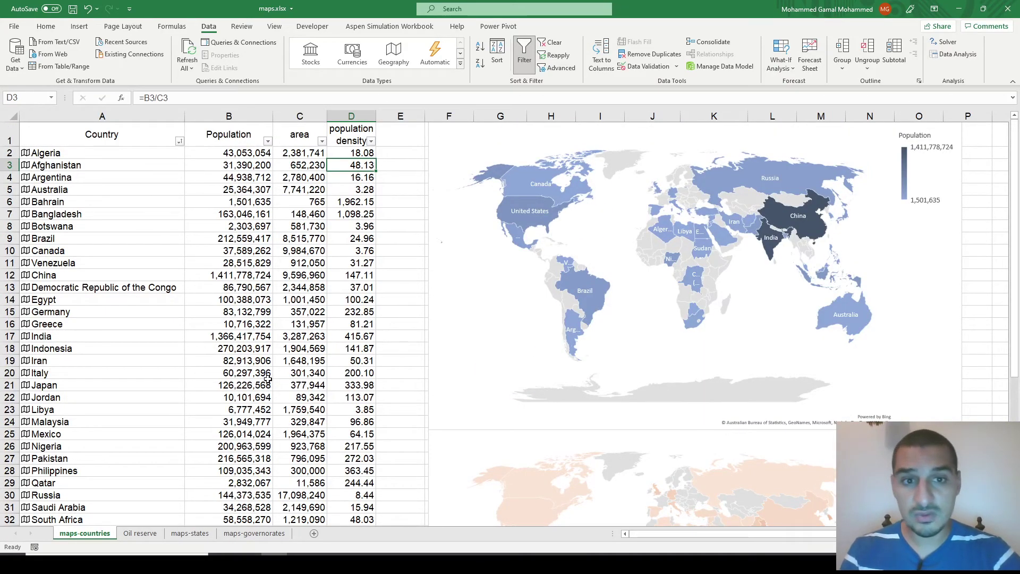
{"action": "left_click", "coordinate": [92, 361]}
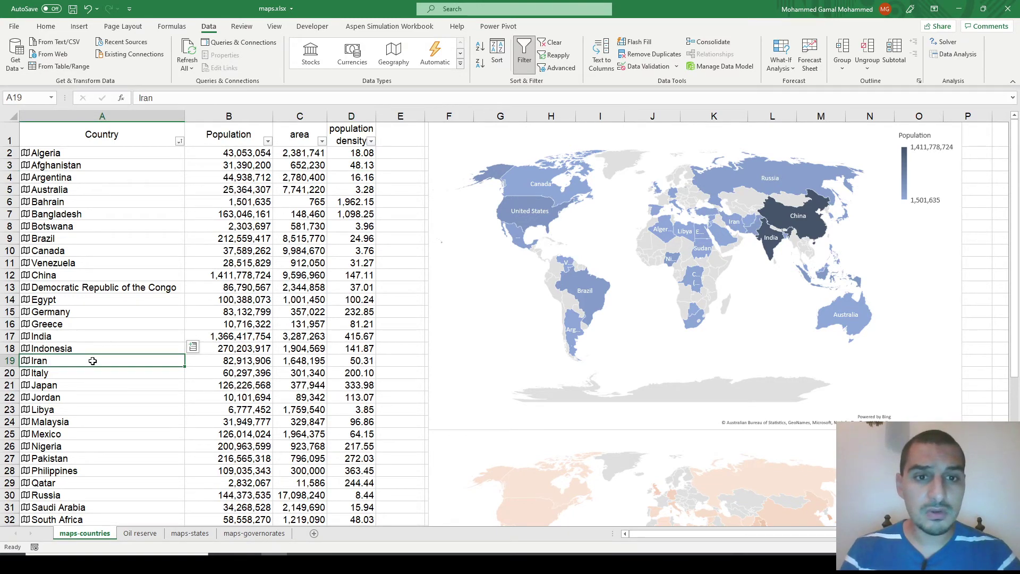
{"action": "key", "text": "Down"}
{"action": "key", "text": "Down"}
{"action": "key", "text": "Down"}
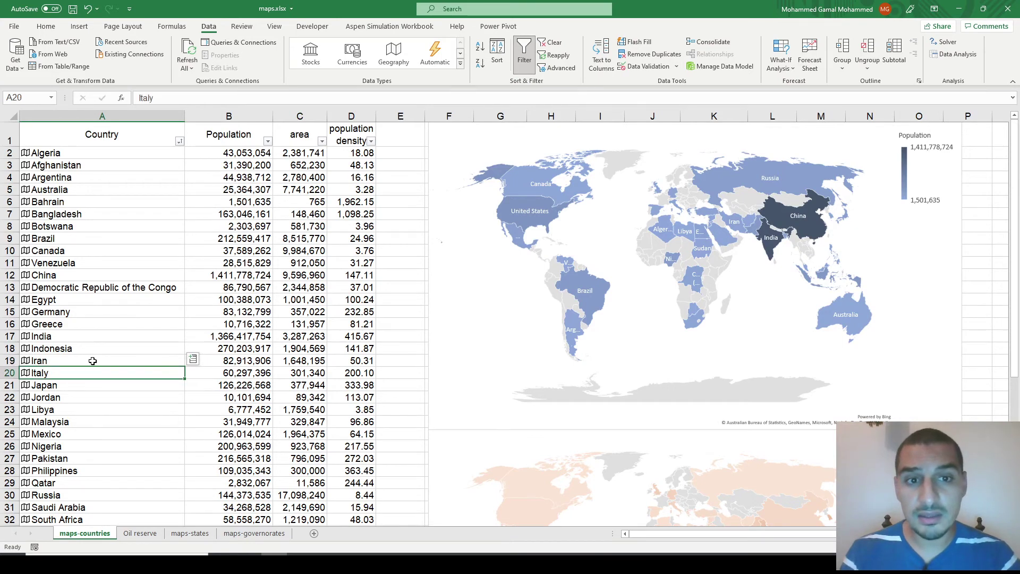
{"action": "key", "text": "ctrl+shift+F5"}
{"action": "key", "text": "Escape"}
- Browse the country list down to Spain and check the listed countries against the maps
{"action": "key", "text": "Down"}
{"action": "key", "text": "Down"}
{"action": "key", "text": "Down"}
{"action": "key", "text": "Down"}
{"action": "key", "text": "Down"}
{"action": "key", "text": "Down"}
{"action": "key", "text": "Down"}
{"action": "key", "text": "Down"}
{"action": "key", "text": "Down"}
{"action": "key", "text": "Down"}
{"action": "key", "text": "Down"}
{"action": "key", "text": "Down"}
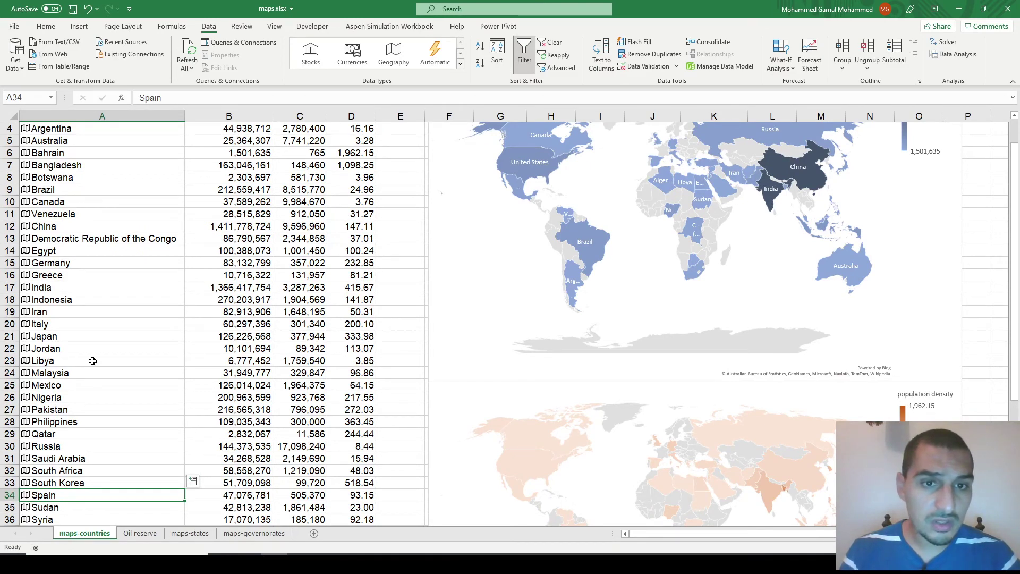
{"action": "scroll", "coordinate": [92, 360], "scroll_direction": "up", "scroll_amount": 1}
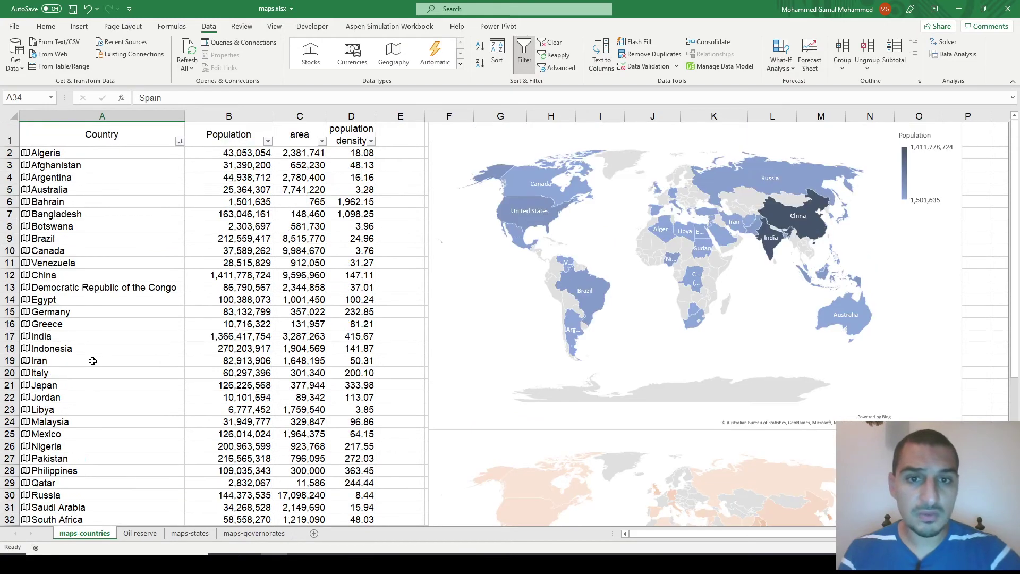
{"action": "scroll", "coordinate": [93, 360], "scroll_direction": "down", "scroll_amount": 1}
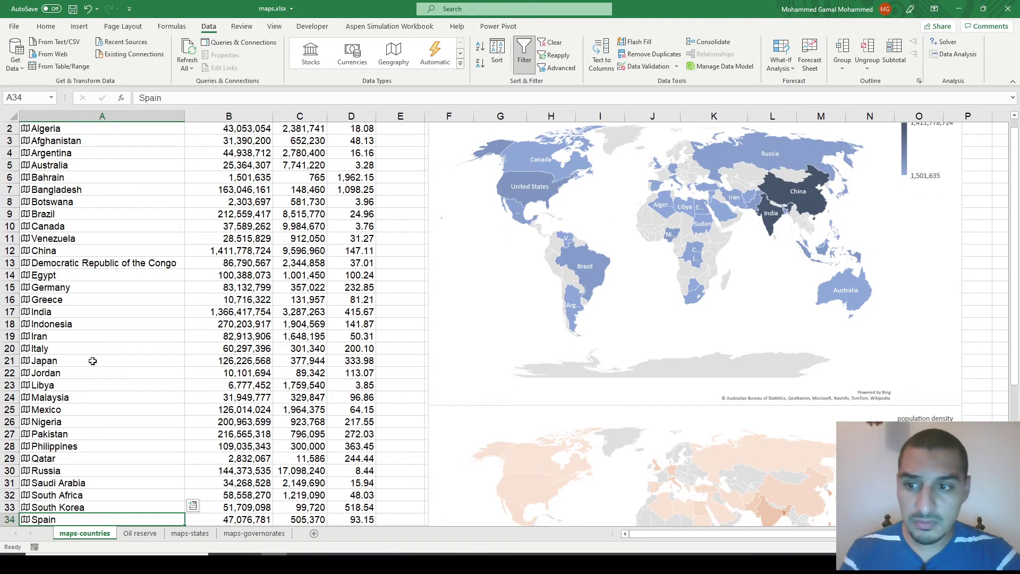
{"action": "scroll", "coordinate": [93, 361], "scroll_direction": "up", "scroll_amount": 1}
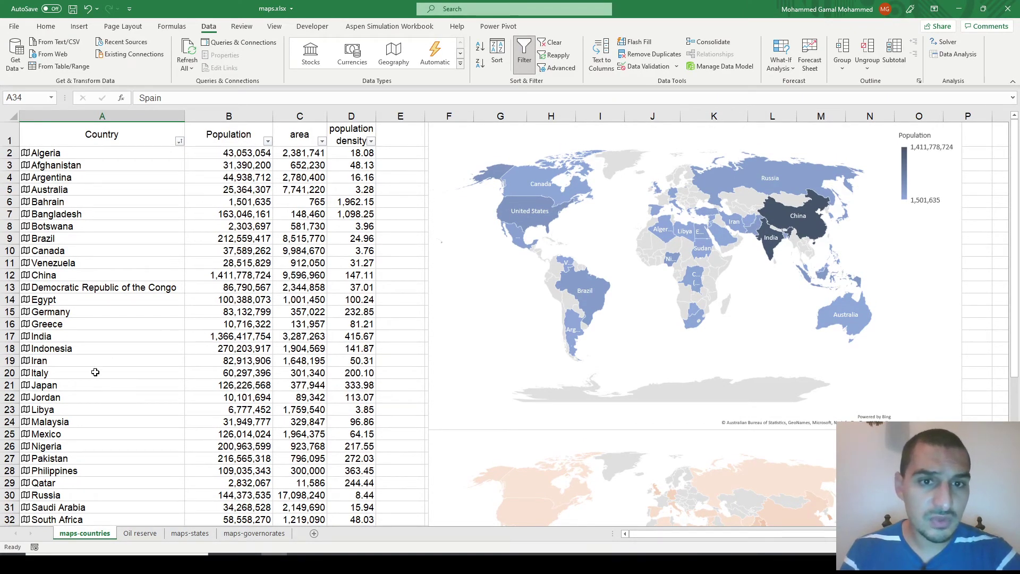
{"action": "scroll", "coordinate": [91, 392], "scroll_direction": "down", "scroll_amount": 1}
{"action": "scroll", "coordinate": [90, 391], "scroll_direction": "down", "scroll_amount": 2}
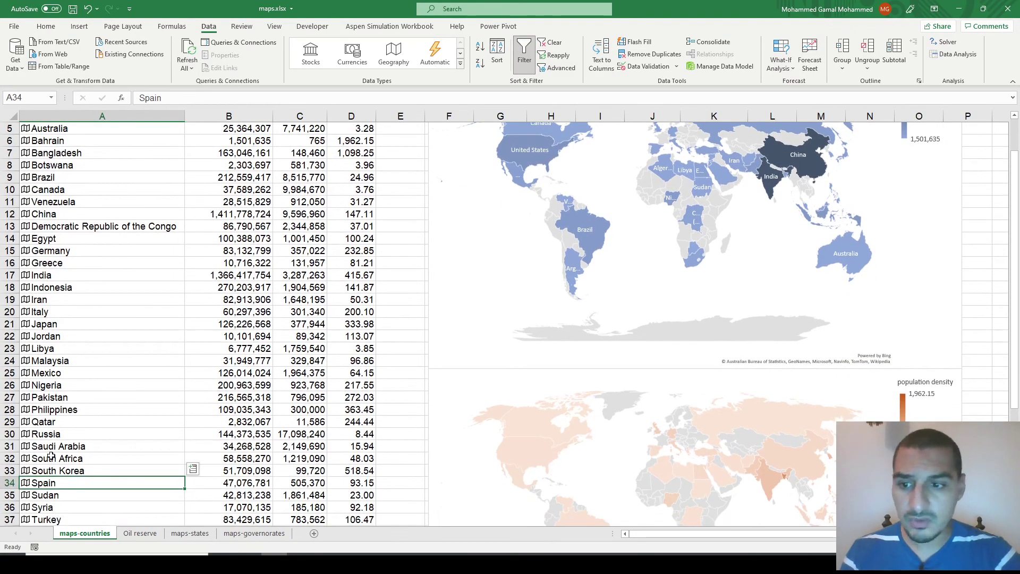
- Insert blank cells above Spain's row across the table's four columns and enter Finland as the country
{"action": "key", "text": "ctrl+shift+Right"}
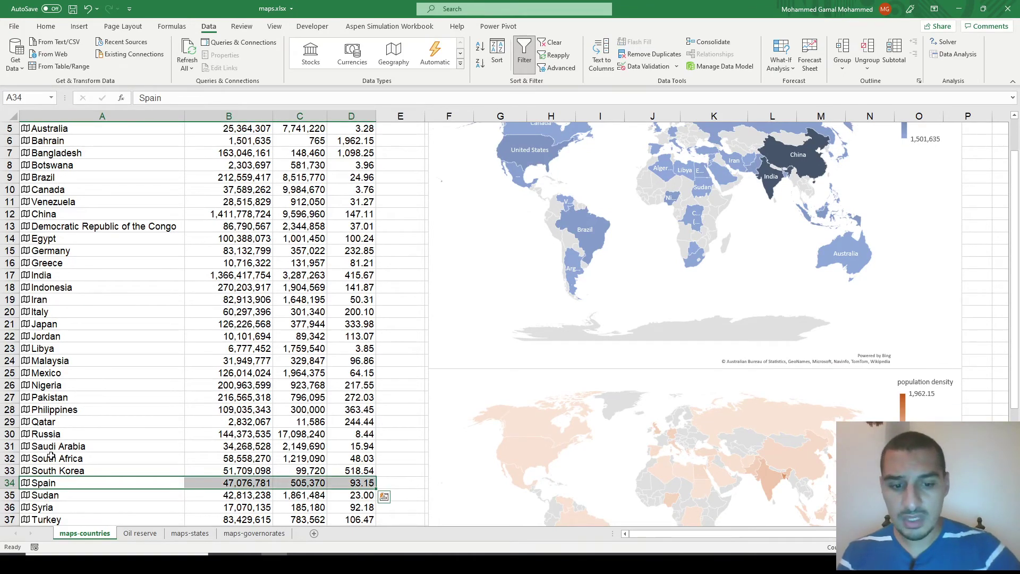
{"action": "key", "text": "ctrl+shift+equal"}
{"action": "key", "text": "Return"}
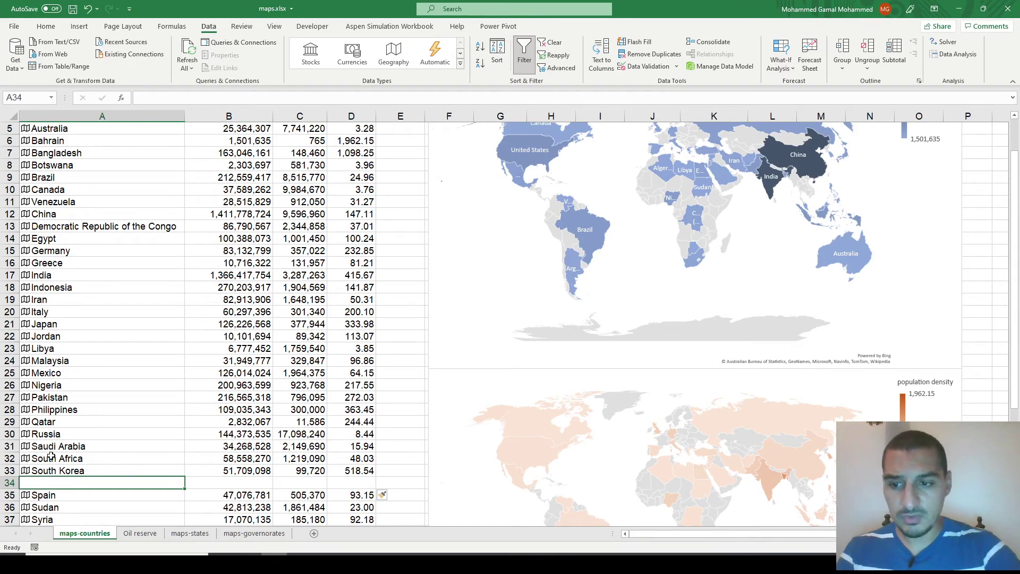
{"action": "type", "text": "Finland"}
{"action": "key", "text": "Tab"}
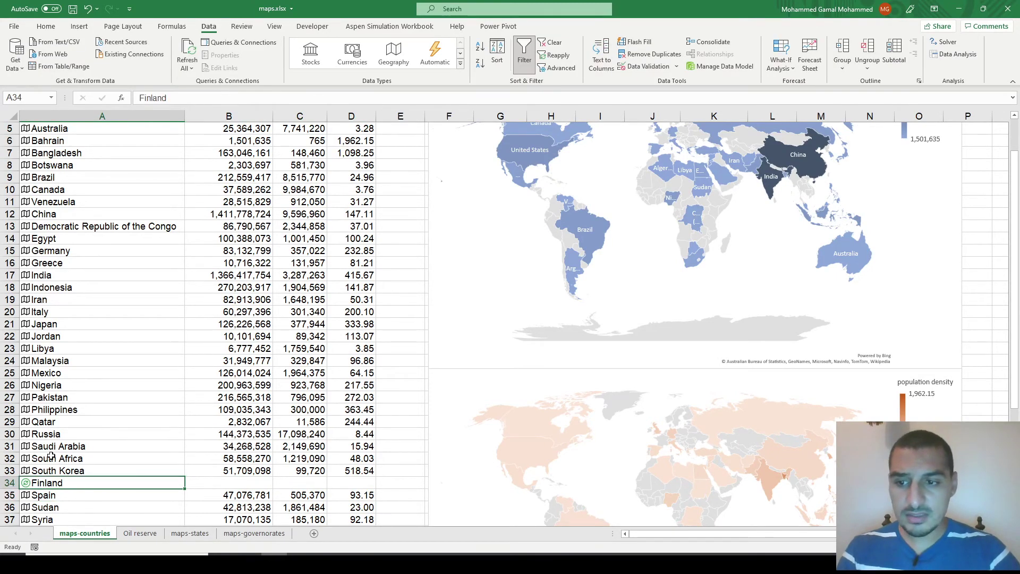
- Copy South Korea's population, area and population density formulas into Finland's row, and check Finland on the maps
{"action": "key", "text": "Up"}
{"action": "key", "text": "shift+Right"}
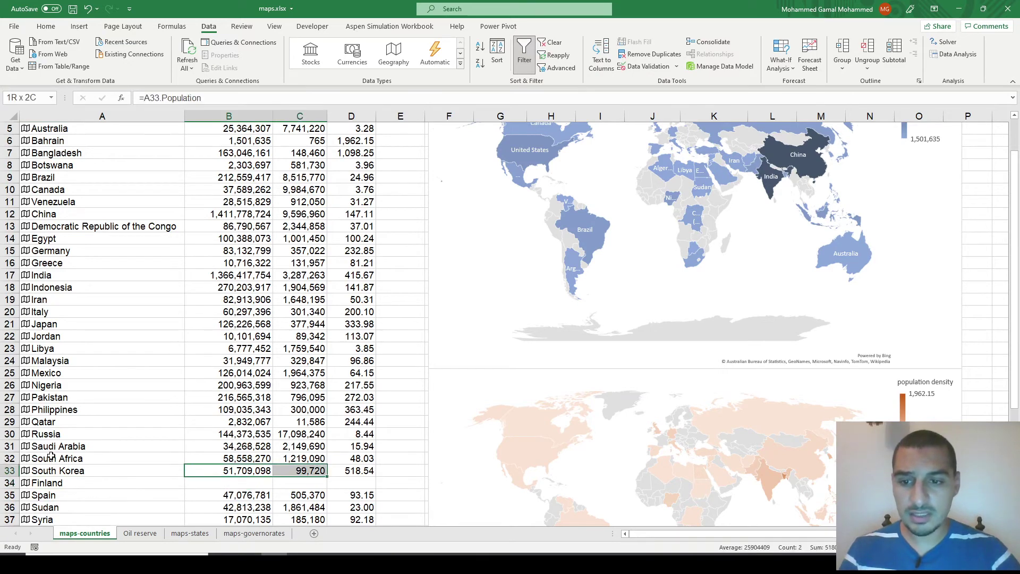
{"action": "key", "text": "shift+Right"}
{"action": "key", "text": "ctrl+c"}
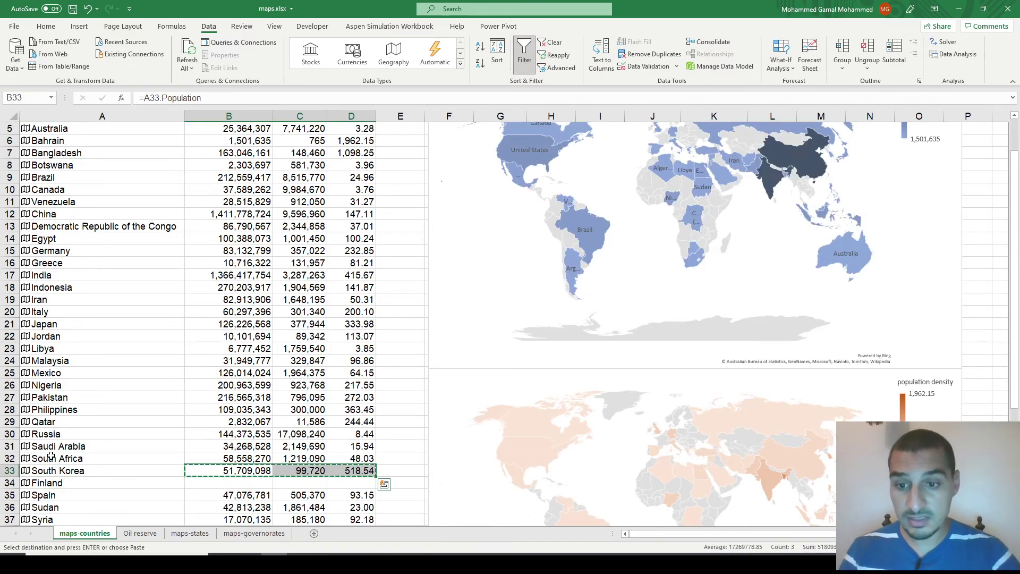
{"action": "key", "text": "Down"}
{"action": "key", "text": "ctrl+v"}
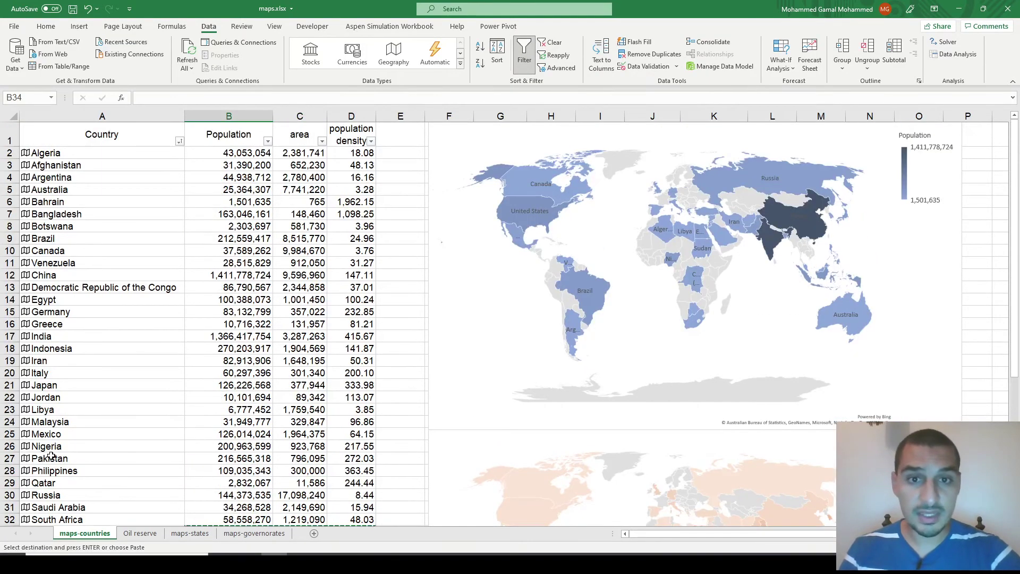
{"action": "scroll", "coordinate": [50, 456], "scroll_direction": "down", "scroll_amount": 5}
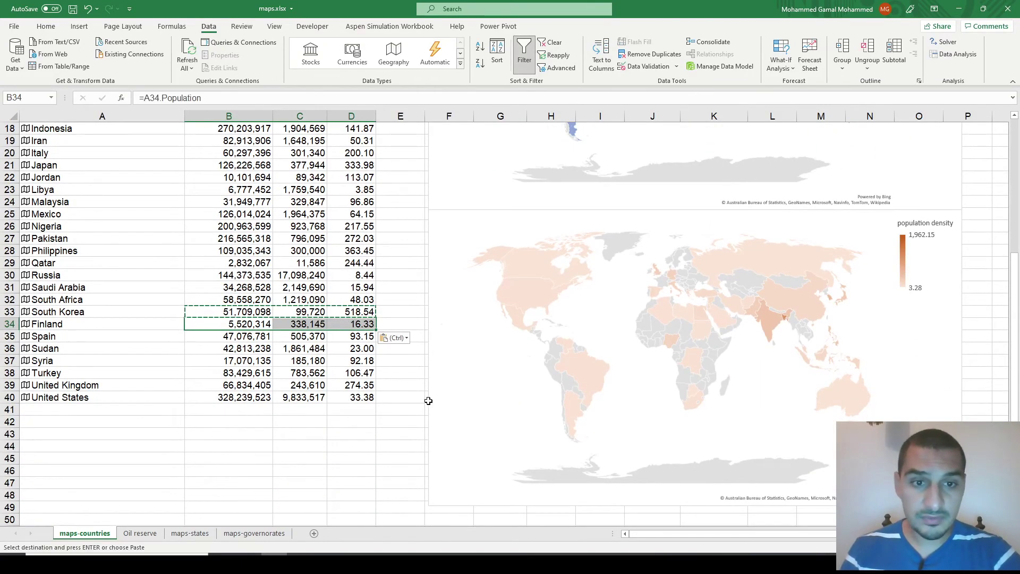
{"action": "scroll", "coordinate": [430, 402], "scroll_direction": "up", "scroll_amount": 6}
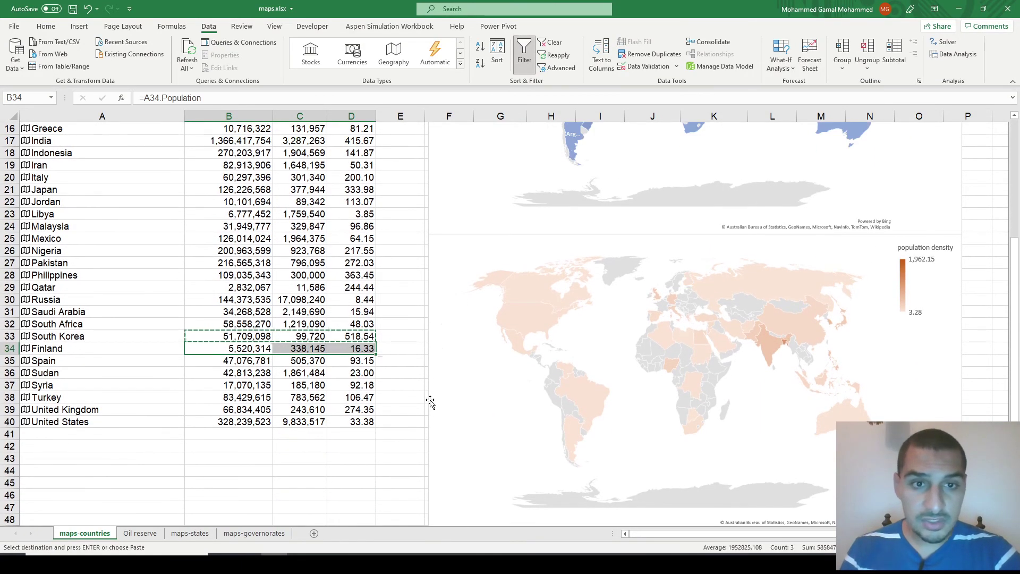
{"action": "mouse_move", "coordinate": [687, 192]}
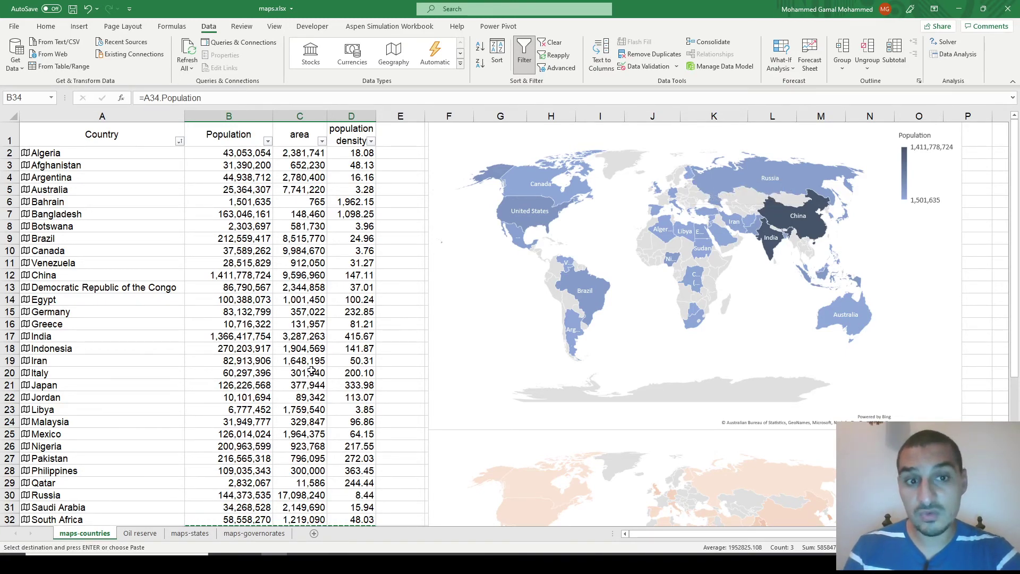
{"action": "left_click", "coordinate": [250, 339]}
{"action": "key", "text": "Escape"}
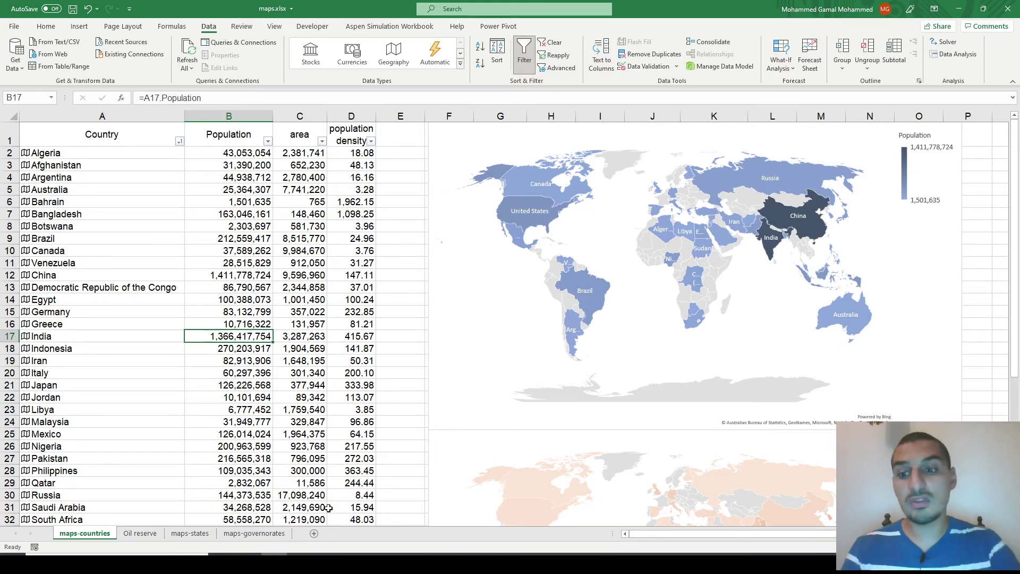
- Switch to the maps-states sheet, look over the state data and maps, and collapse the ribbon
{"action": "left_click", "coordinate": [187, 534]}
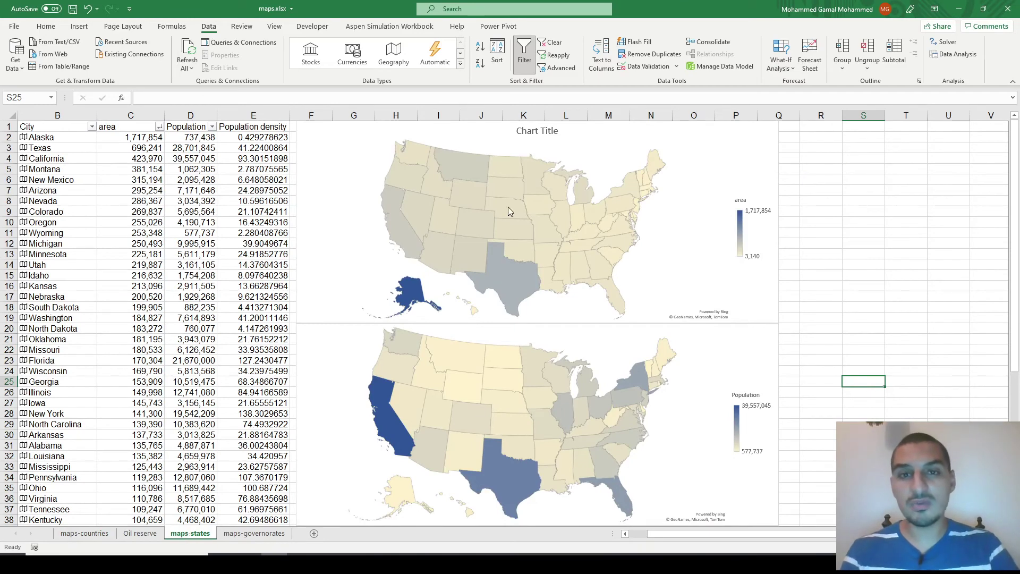
{"action": "left_click", "coordinate": [77, 28]}
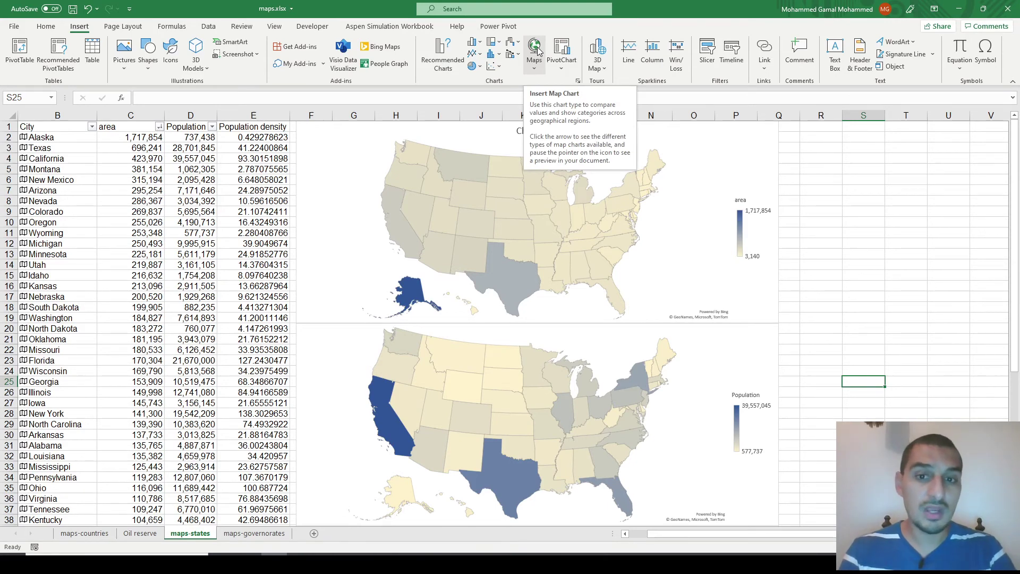
{"action": "left_click", "coordinate": [212, 223]}
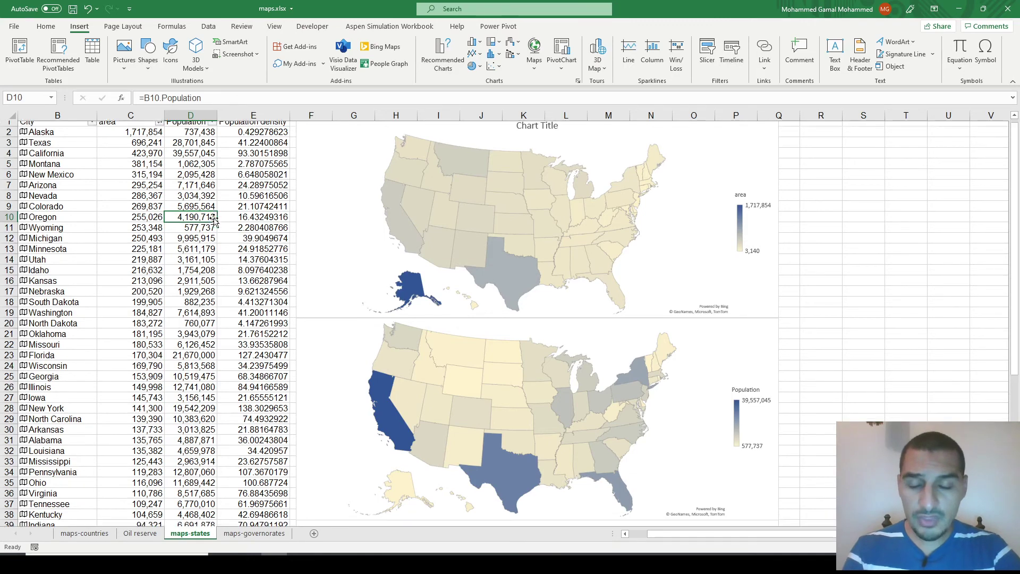
{"action": "scroll", "coordinate": [217, 227], "scroll_direction": "down", "scroll_amount": 5}
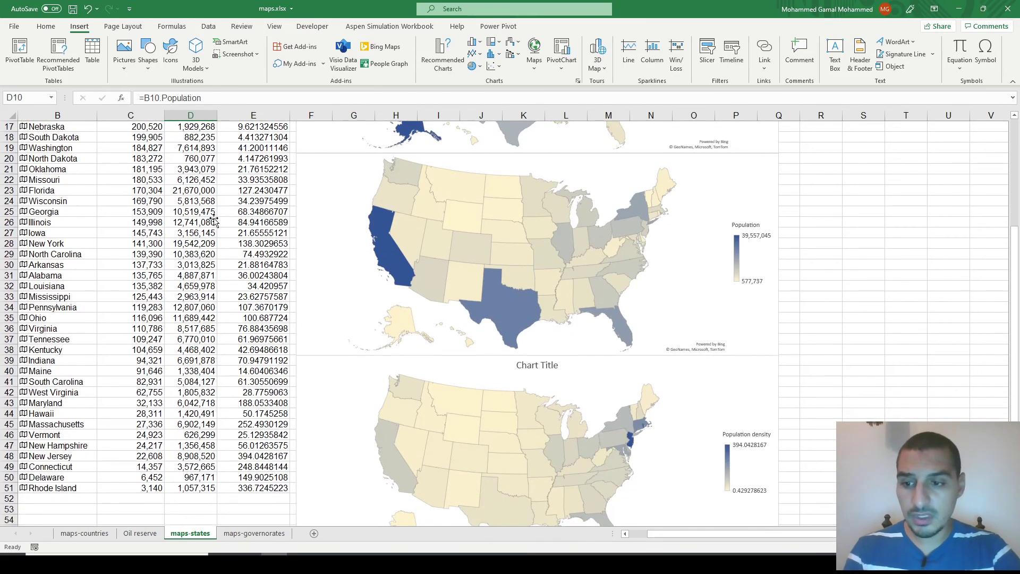
{"action": "scroll", "coordinate": [215, 222], "scroll_direction": "up", "scroll_amount": 5}
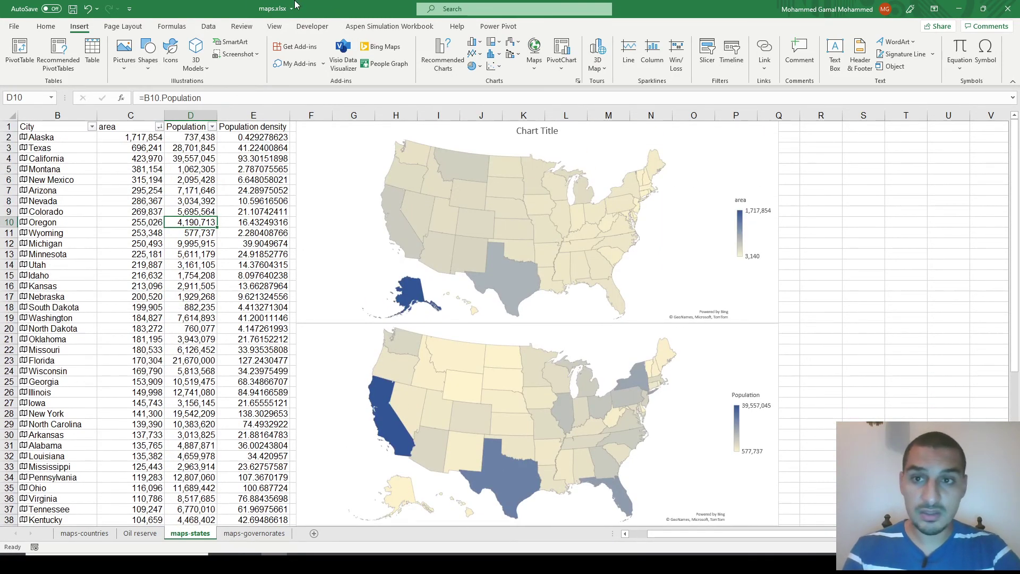
{"action": "double_click", "coordinate": [80, 27]}
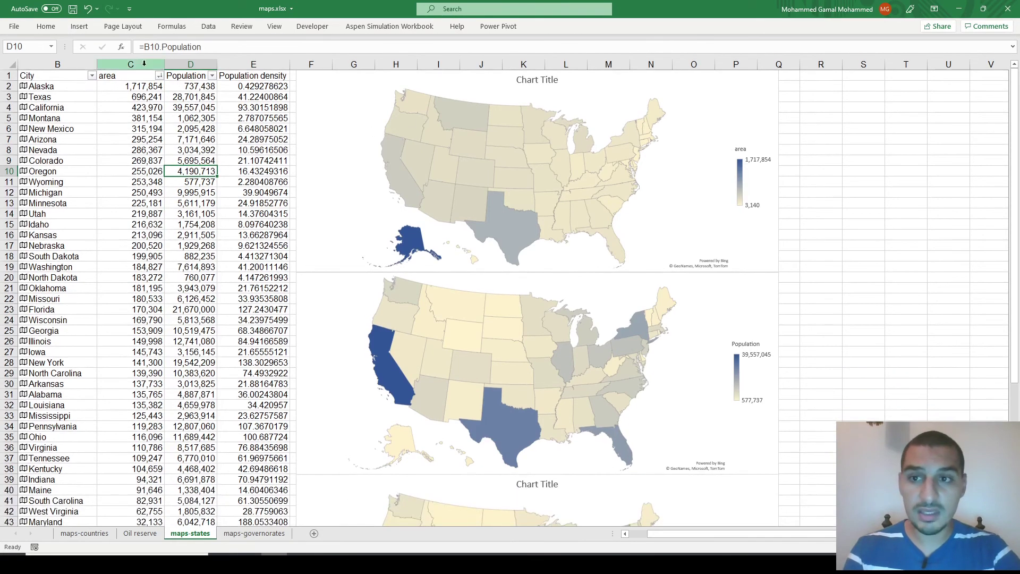
- Inspect the area, population and density formulas for Alaska and Texas, and compare the population and density maps
{"action": "left_click", "coordinate": [127, 88]}
{"action": "key", "text": "Right"}
{"action": "key", "text": "Right"}
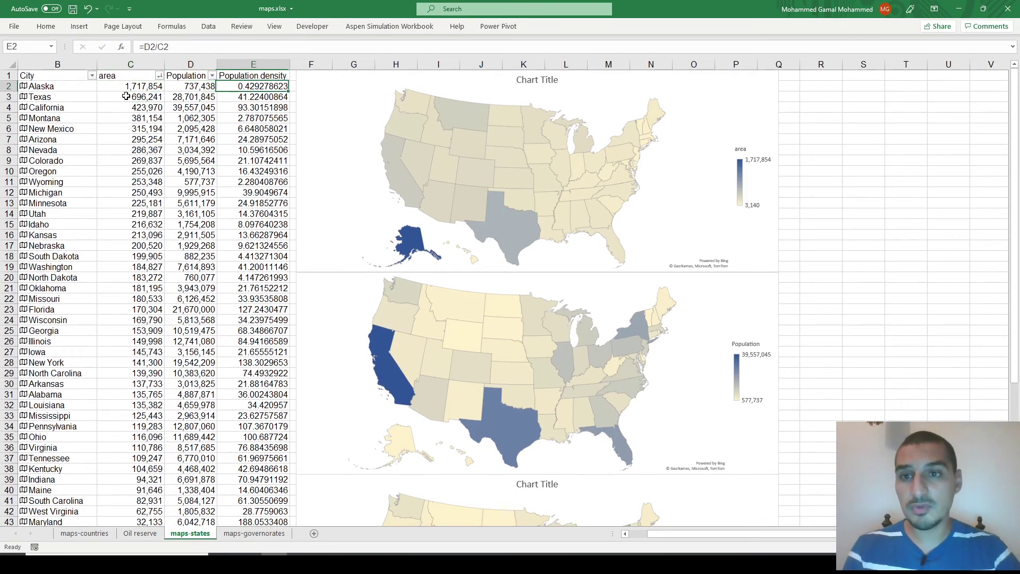
{"action": "key", "text": "Left"}
{"action": "key", "text": "Down"}
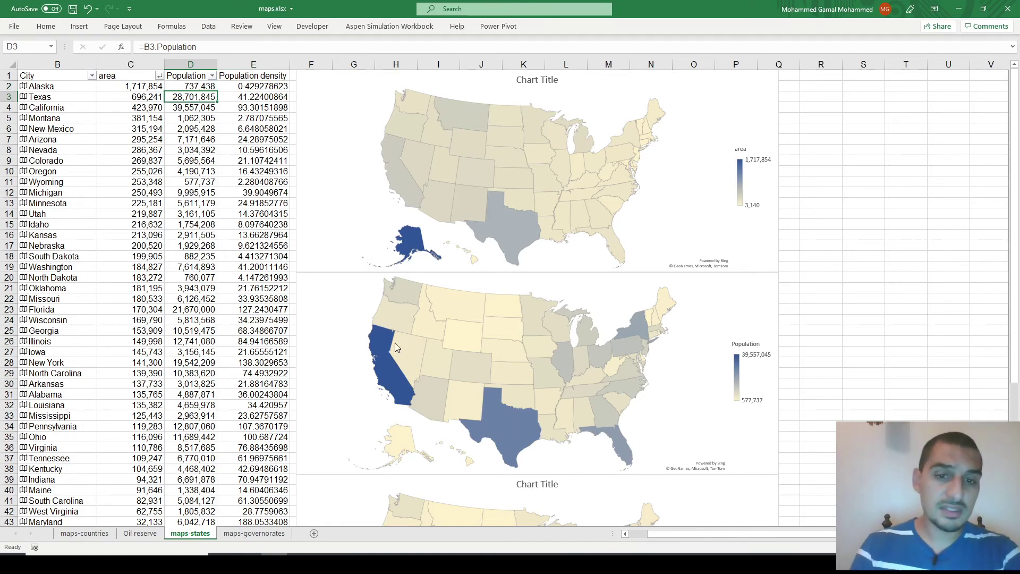
{"action": "scroll", "coordinate": [393, 349], "scroll_direction": "down", "scroll_amount": 6}
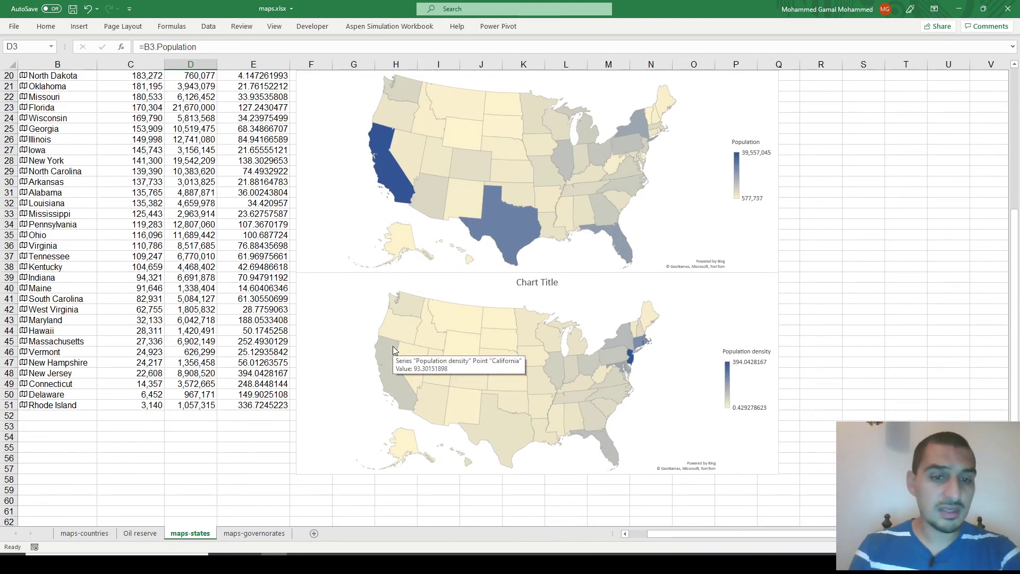
{"action": "scroll", "coordinate": [393, 349], "scroll_direction": "up", "scroll_amount": 6}
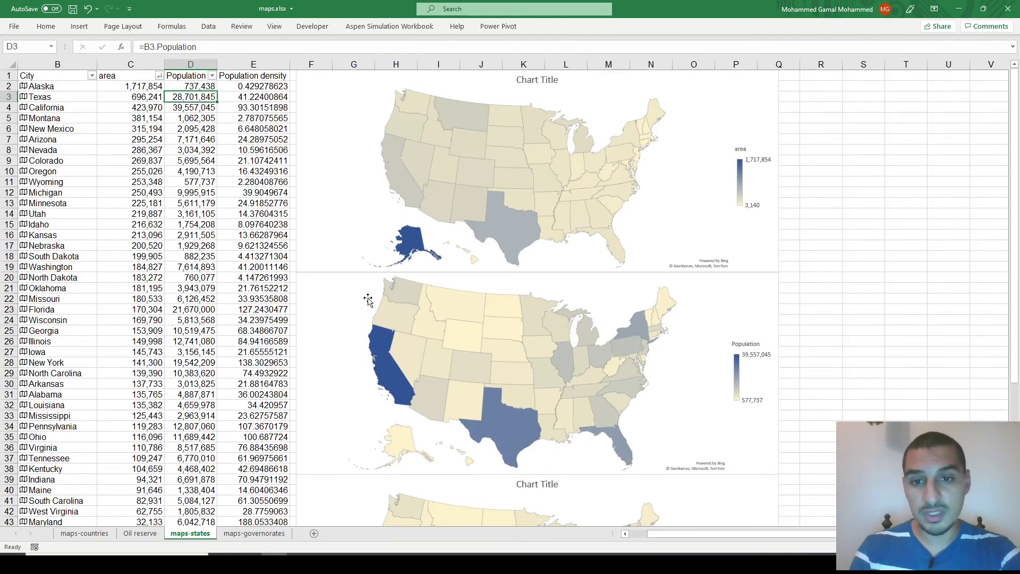
- Open the data series formatting options of the US states area map and view its map projection setting
{"action": "double_click", "coordinate": [709, 210]}
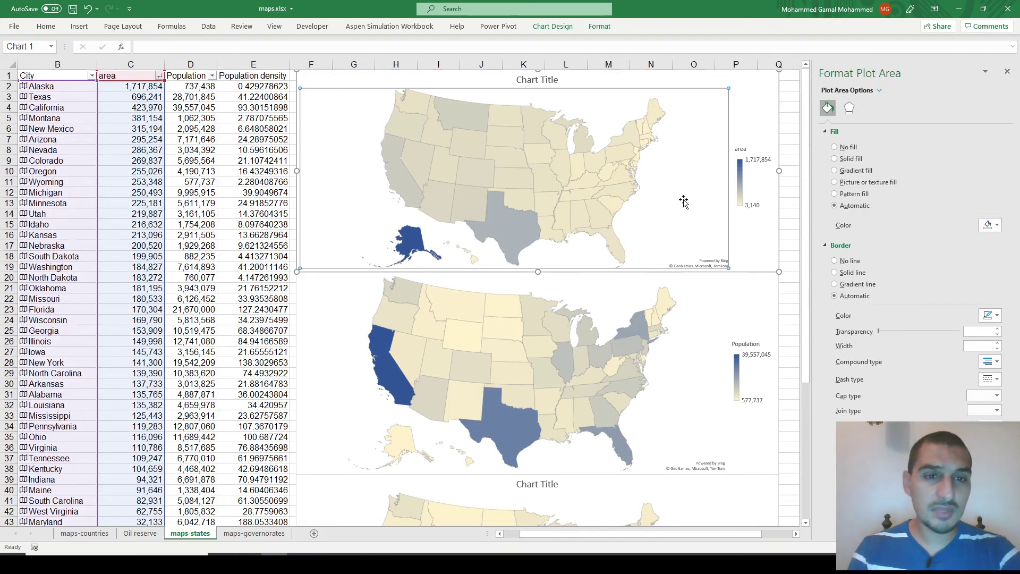
{"action": "left_click", "coordinate": [604, 159]}
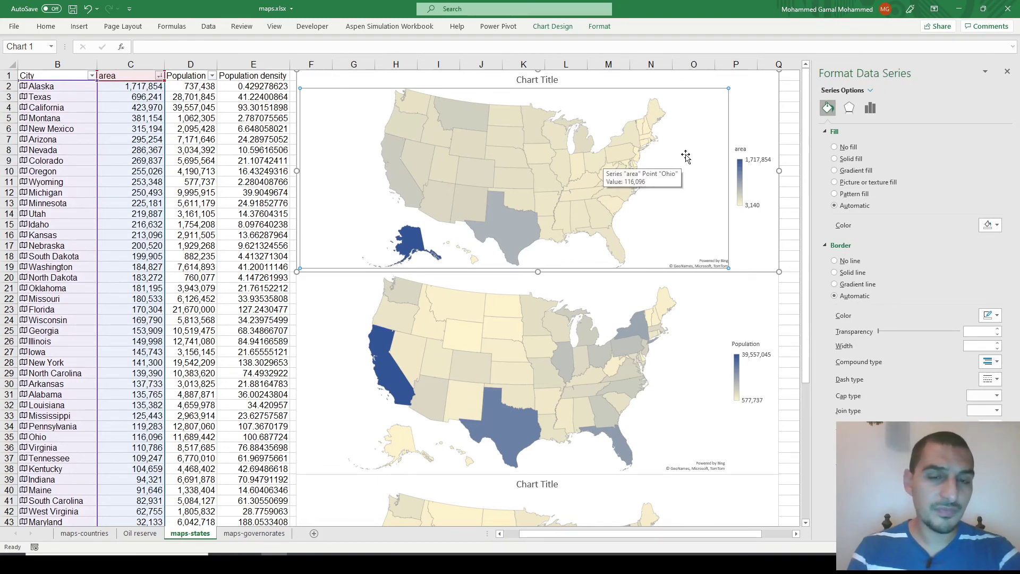
{"action": "left_click", "coordinate": [872, 108]}
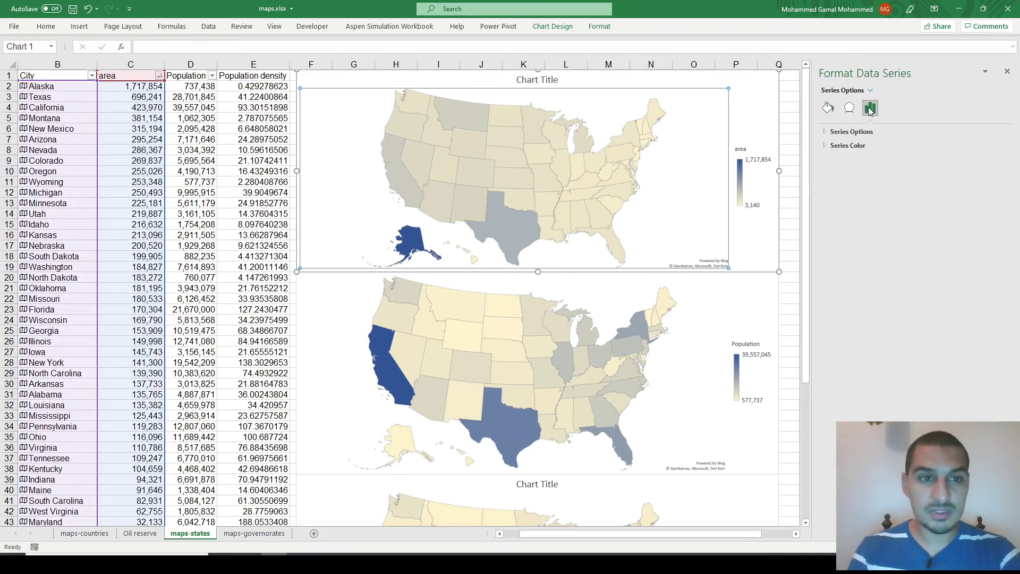
{"action": "left_click", "coordinate": [825, 133]}
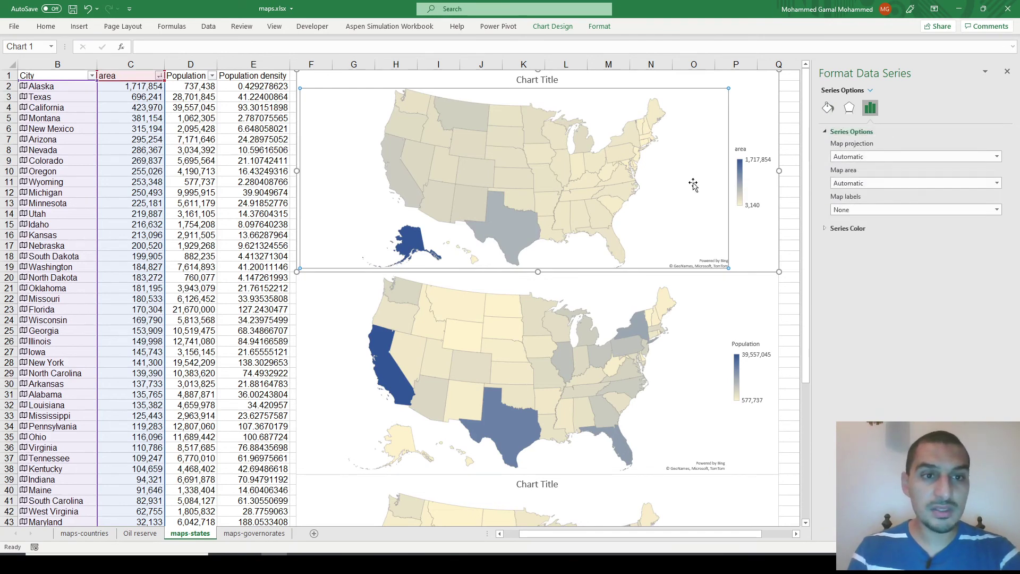
{"action": "left_click", "coordinate": [892, 158]}
{"action": "left_click", "coordinate": [443, 260]}
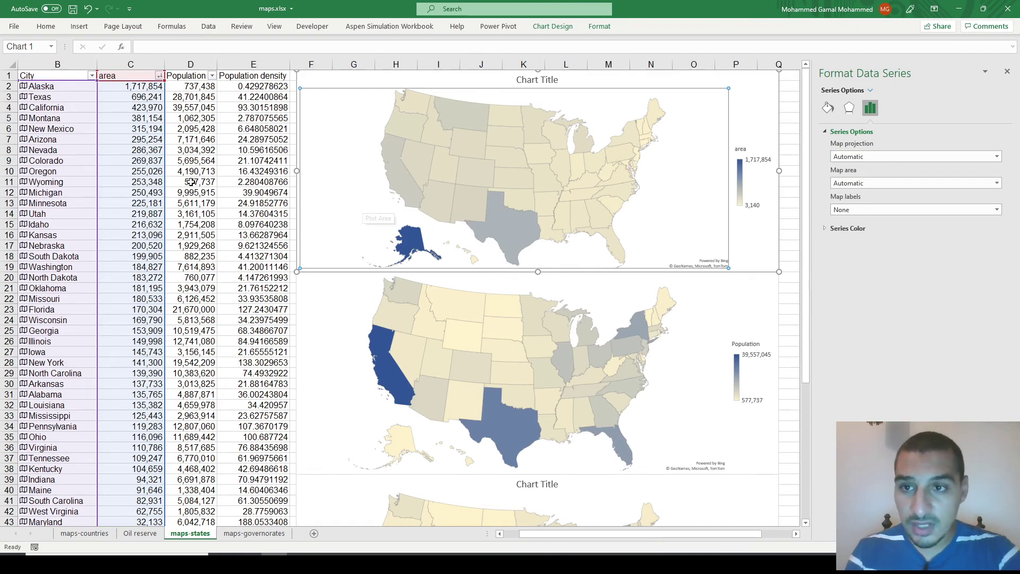
- Check the area formulas for Alaska and Texas and compare both states' sizes on the area map
{"action": "left_click", "coordinate": [77, 94]}
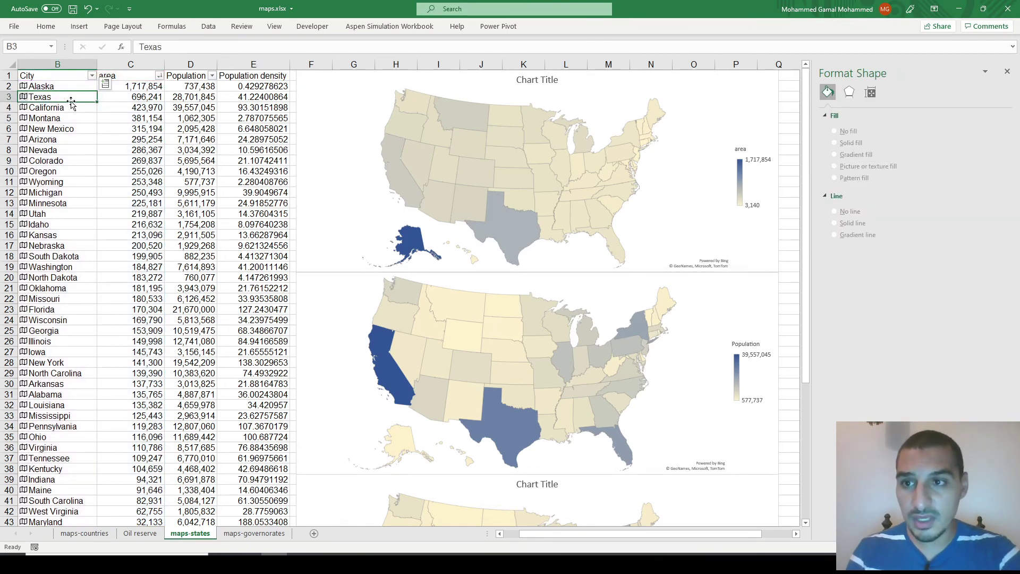
{"action": "left_click", "coordinate": [132, 93]}
{"action": "left_click", "coordinate": [136, 87]}
{"action": "left_click", "coordinate": [149, 98]}
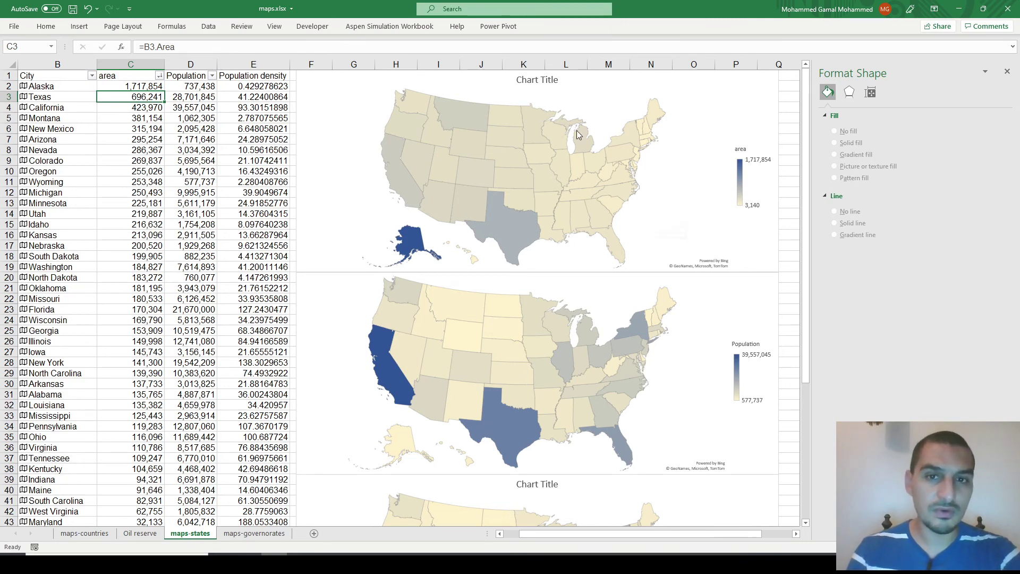
{"action": "mouse_move", "coordinate": [577, 134]}
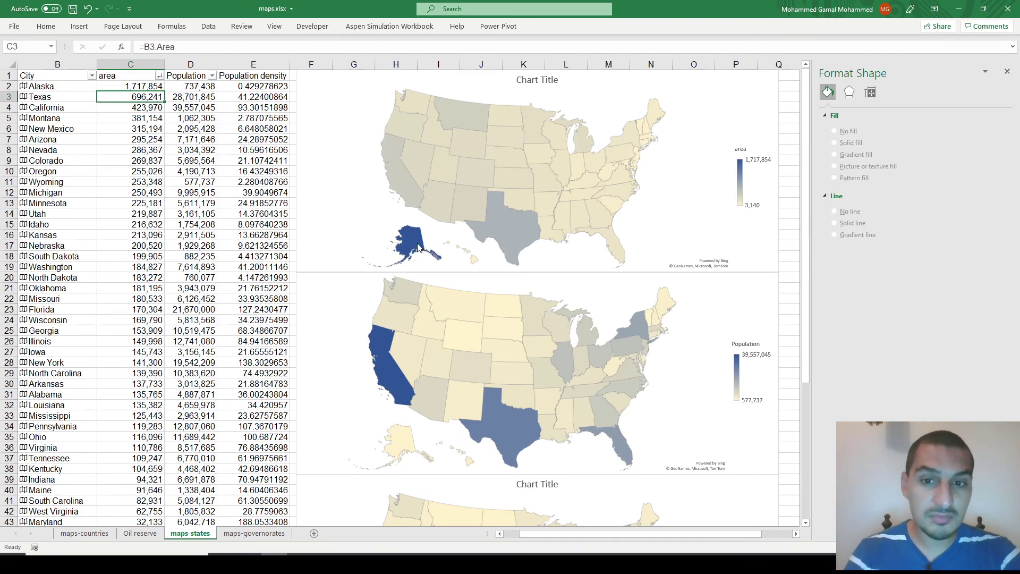
- Try the Albers and Miller map projections on the US states area map
{"action": "left_click", "coordinate": [870, 92]}
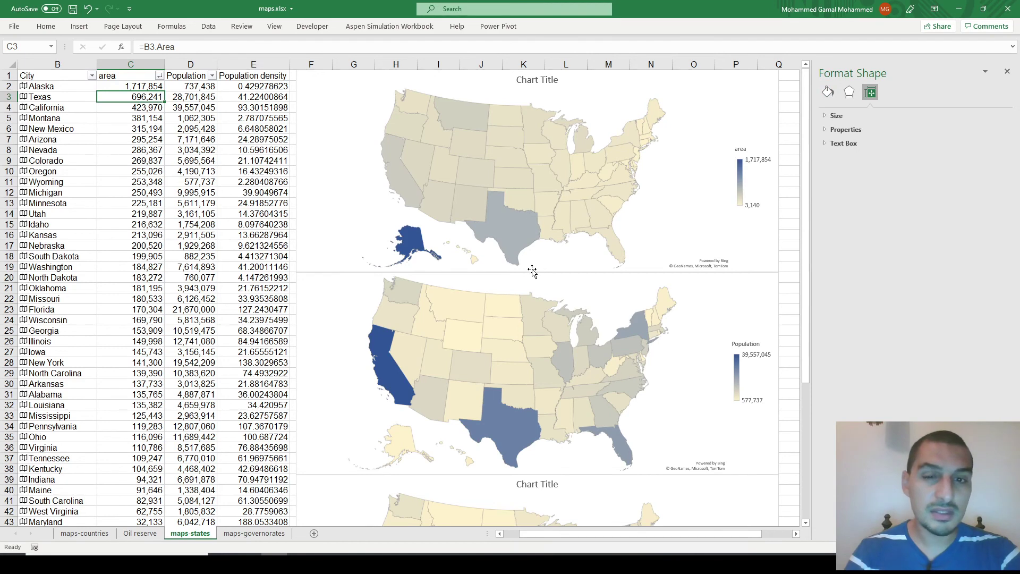
{"action": "left_click", "coordinate": [527, 154]}
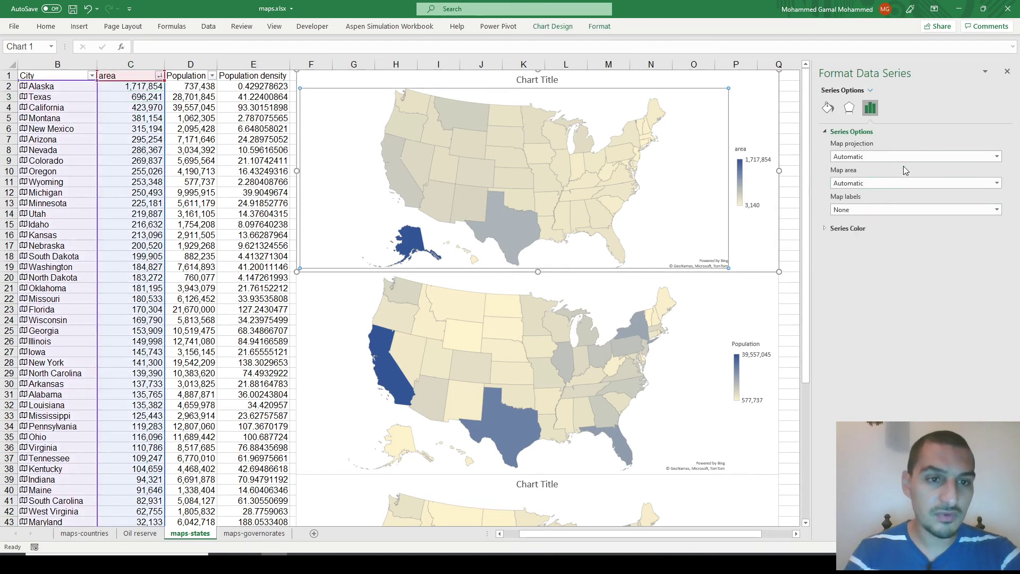
{"action": "left_click", "coordinate": [902, 157]}
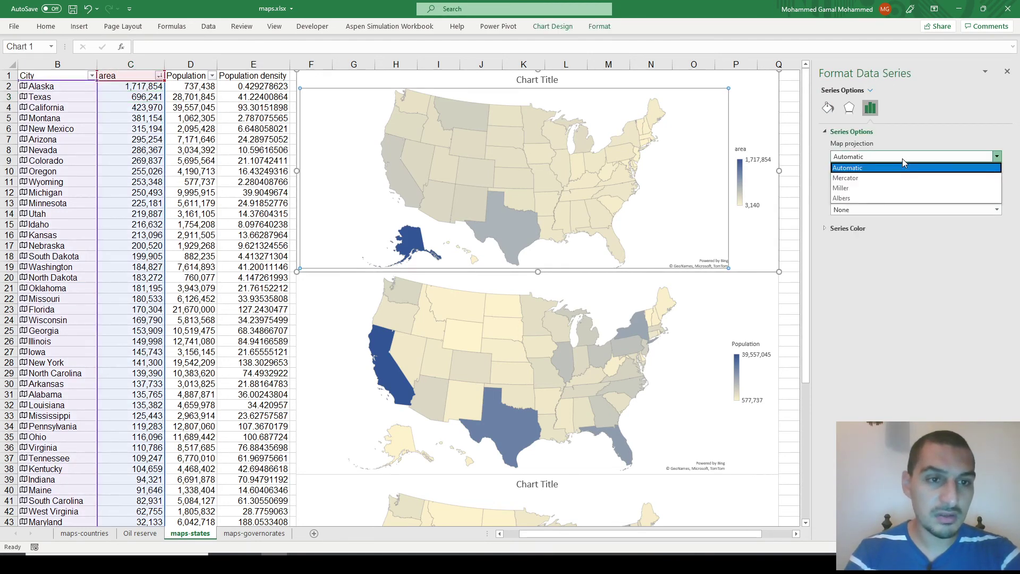
{"action": "left_click", "coordinate": [893, 199]}
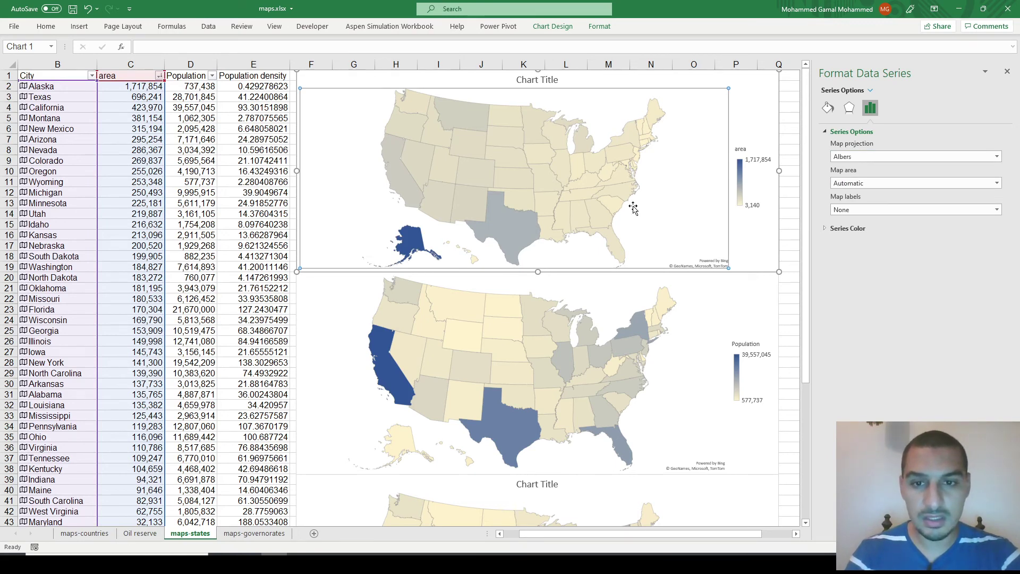
{"action": "left_click", "coordinate": [879, 156]}
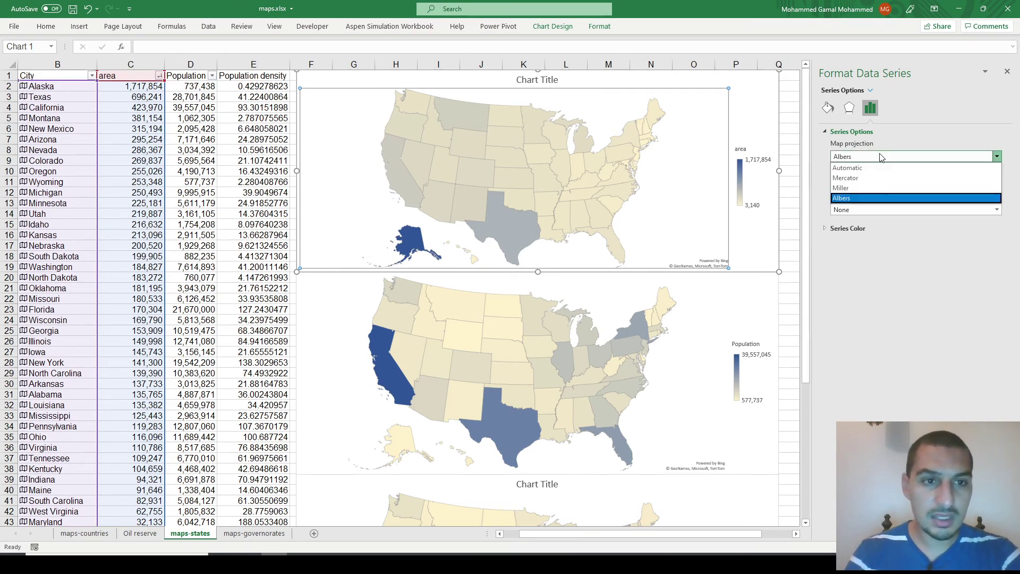
{"action": "left_click", "coordinate": [871, 186]}
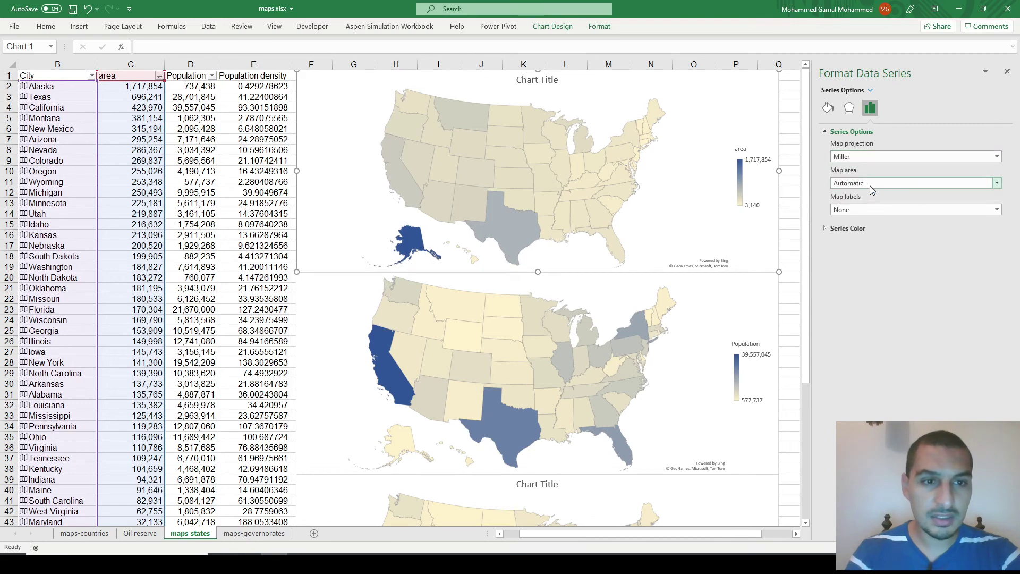
- Set the area map's projection to Mercator, compare it with the population map, and deselect the chart
{"action": "left_click", "coordinate": [845, 156]}
{"action": "left_click", "coordinate": [844, 176]}
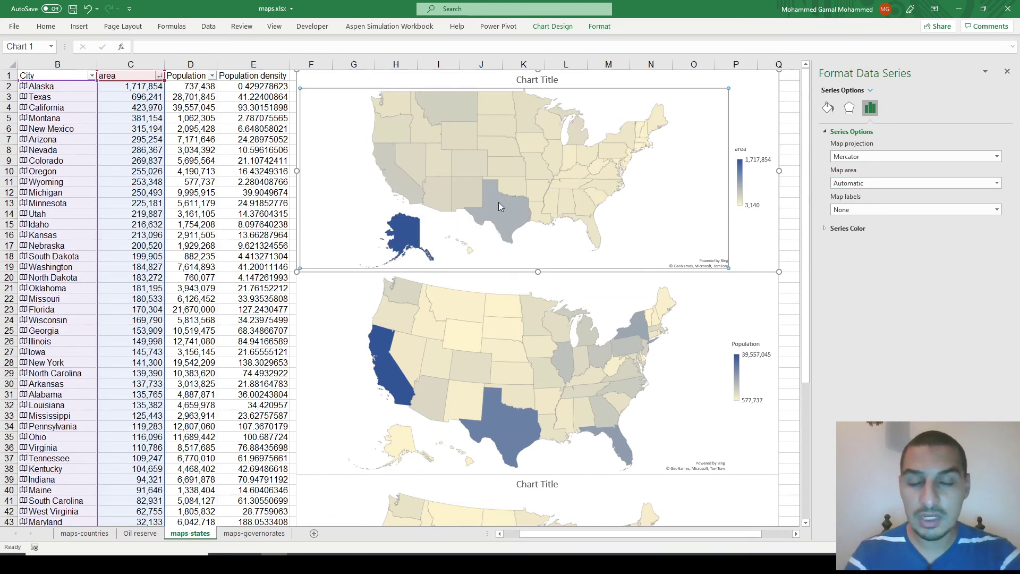
{"action": "mouse_move", "coordinate": [499, 203]}
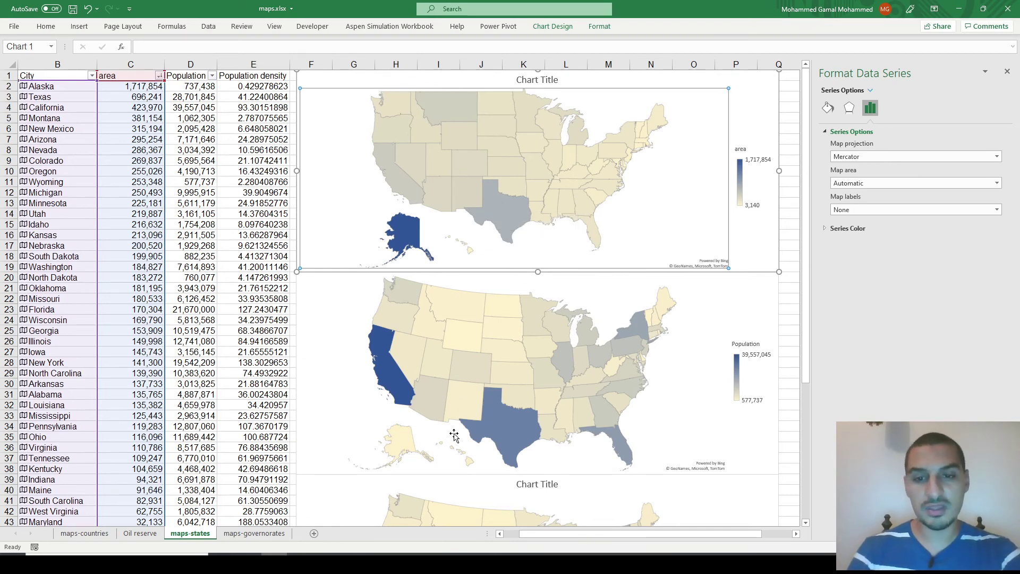
{"action": "left_click", "coordinate": [211, 341]}
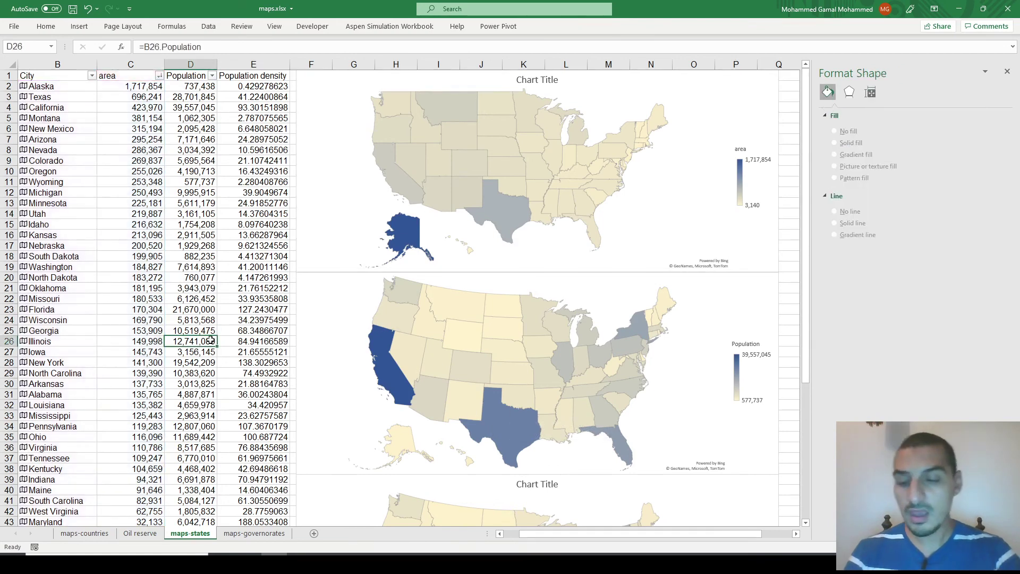
- Switch to the maps-governorates sheet, close the formatting pane, and examine the Egyptian governorates' population map, ending at the Governorate header cell
{"action": "key", "text": "ctrl+Page_Down"}
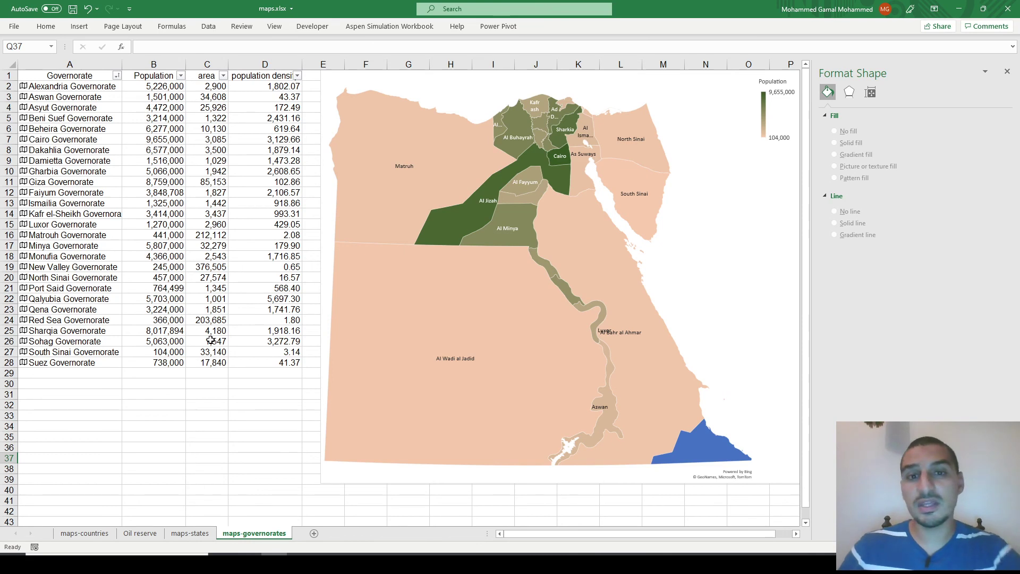
{"action": "left_click", "coordinate": [1008, 70]}
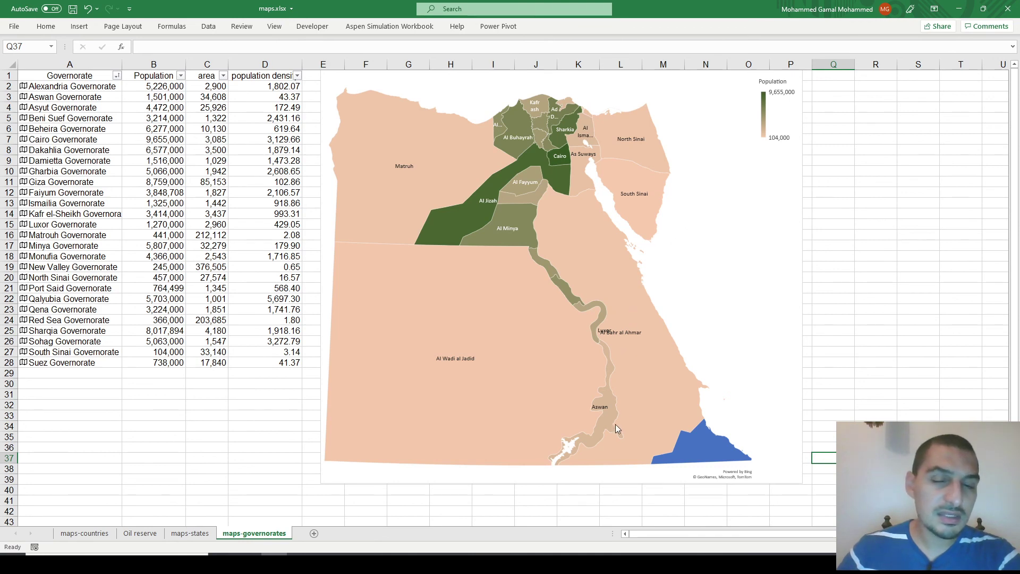
{"action": "mouse_move", "coordinate": [600, 331]}
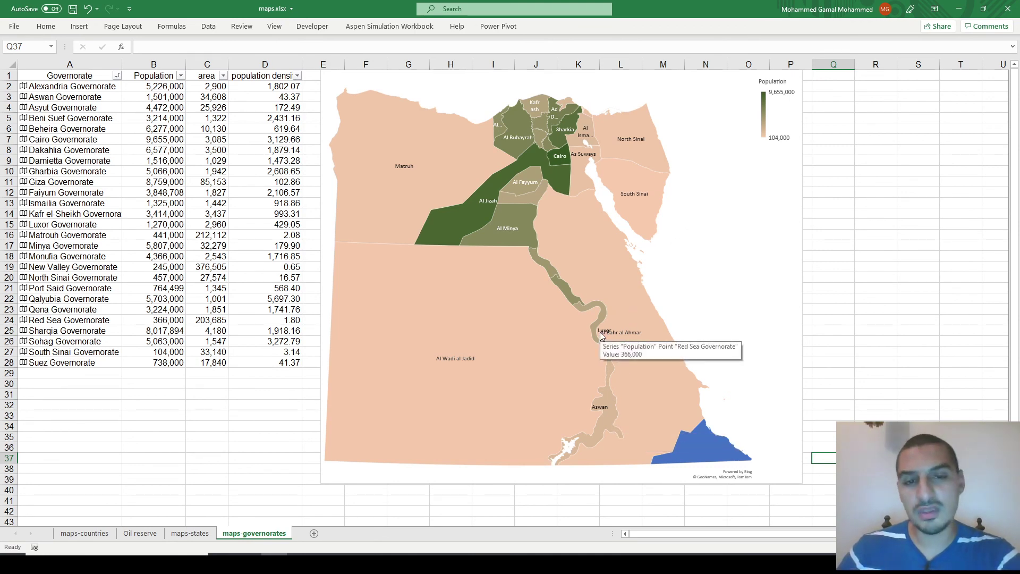
{"action": "mouse_move", "coordinate": [542, 259]}
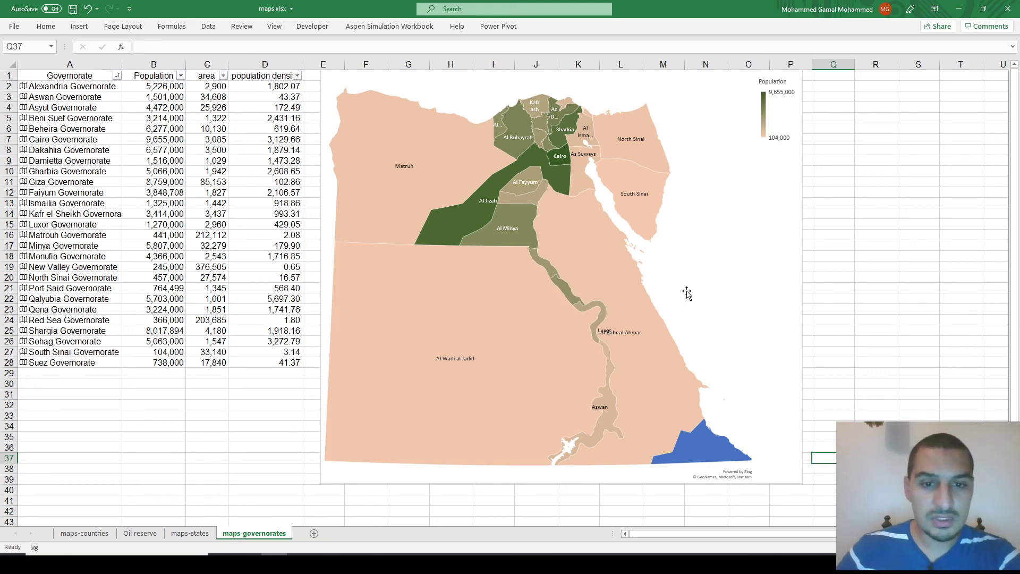
{"action": "mouse_move", "coordinate": [655, 365]}
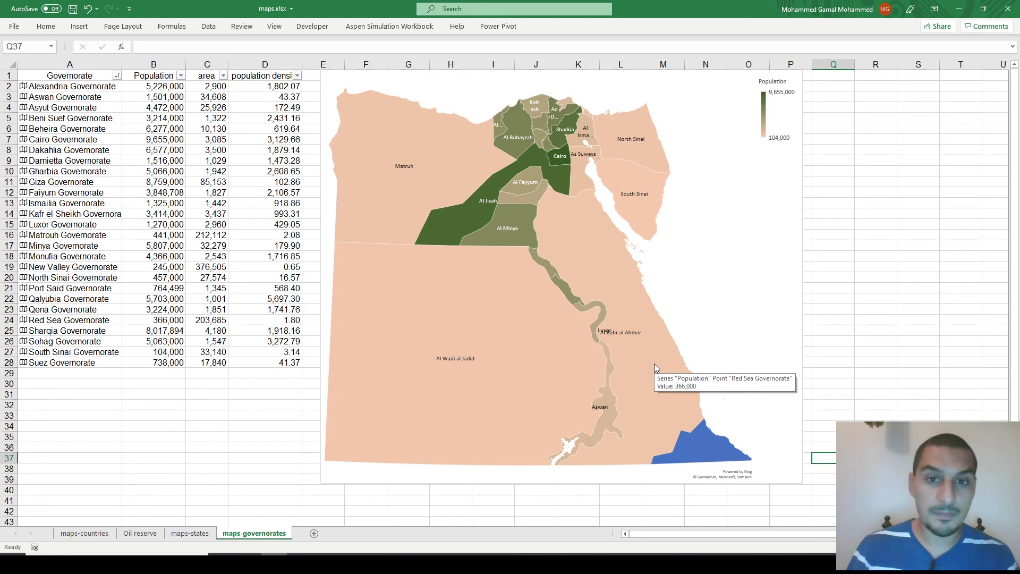
{"action": "key", "text": "ctrl+Home"}
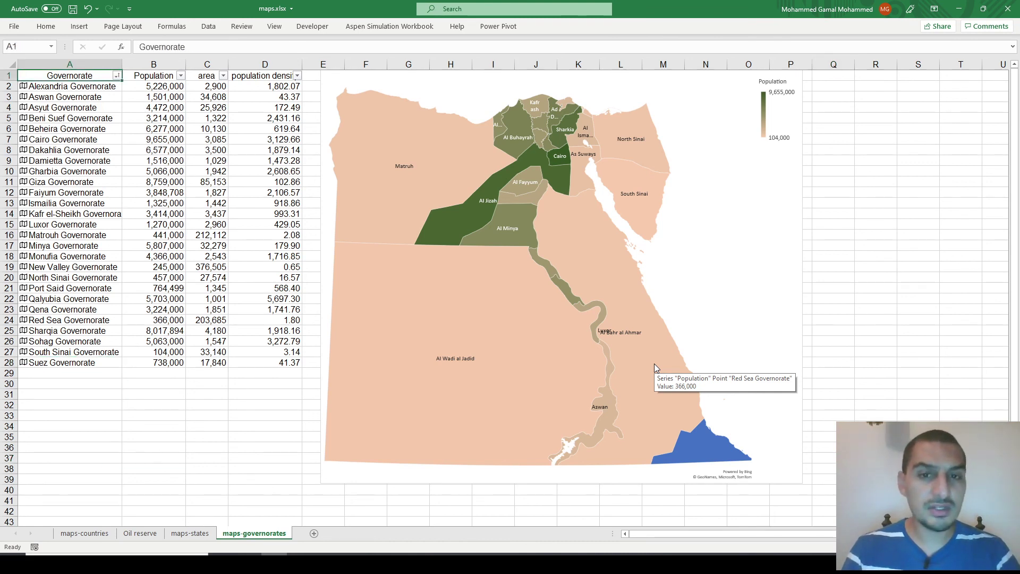